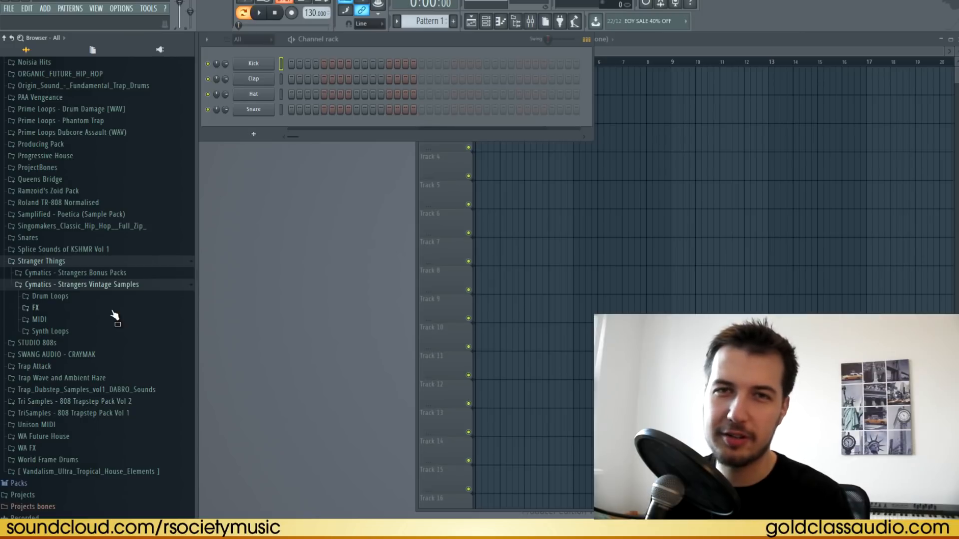
- Set the project tempo to 100 BPM
left_click(130, 284)
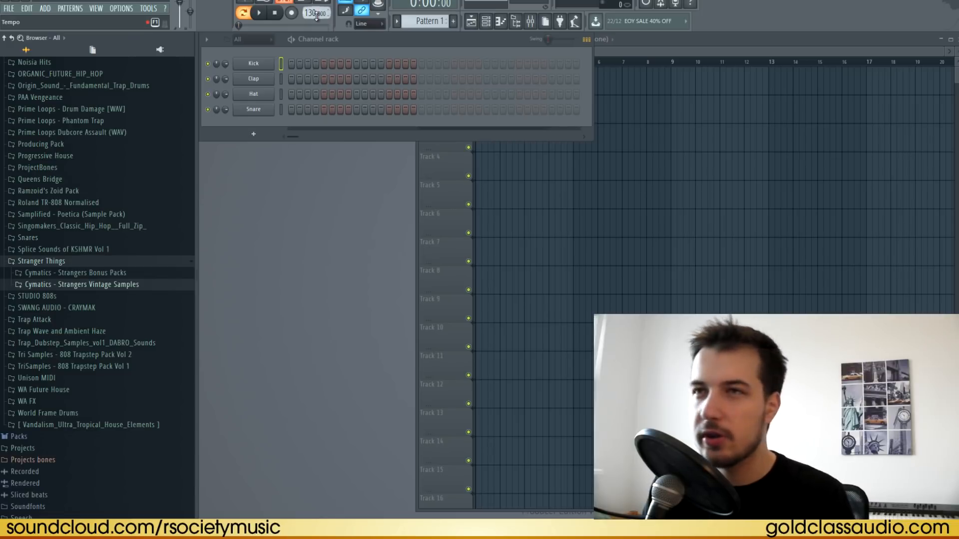
left_click_drag(312, 13, 314, 26)
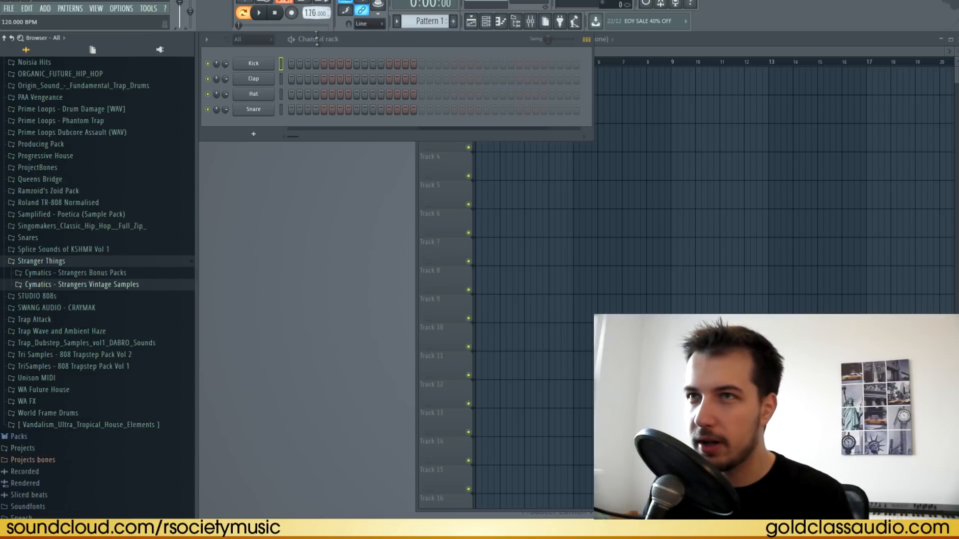
left_click_drag(322, 73, 325, 141)
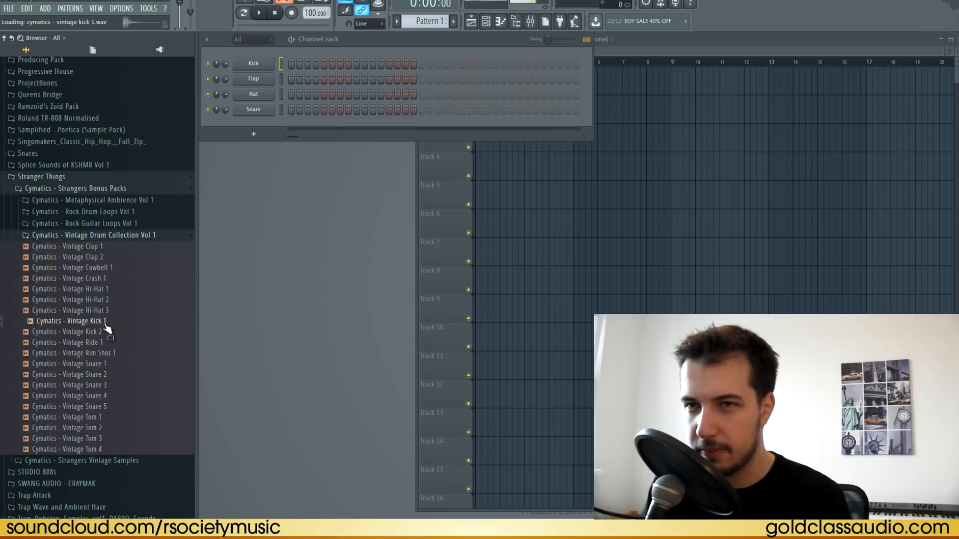
- Load Cymatics Vintage Kick 2 and Vintage Snare 5 into the kick and snare channels and program a 32-step beat with them
left_click(106, 333)
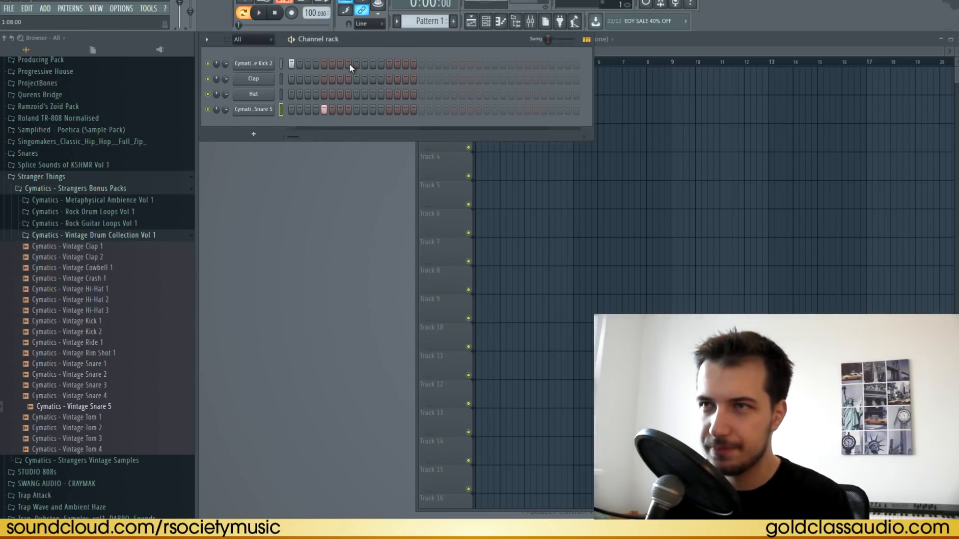
left_click(372, 63)
left_click(390, 109)
right_click(373, 64)
left_click(365, 64)
left_click(421, 61)
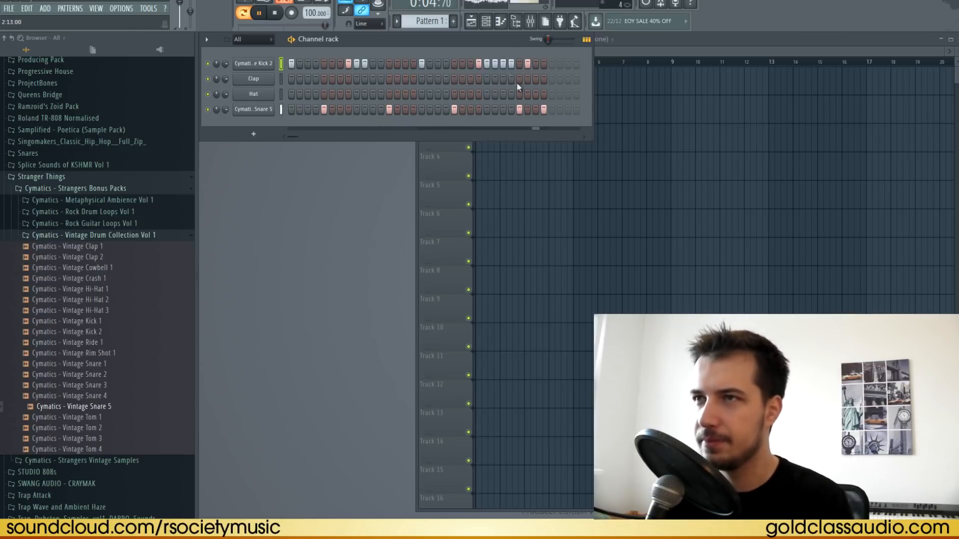
right_click(496, 65)
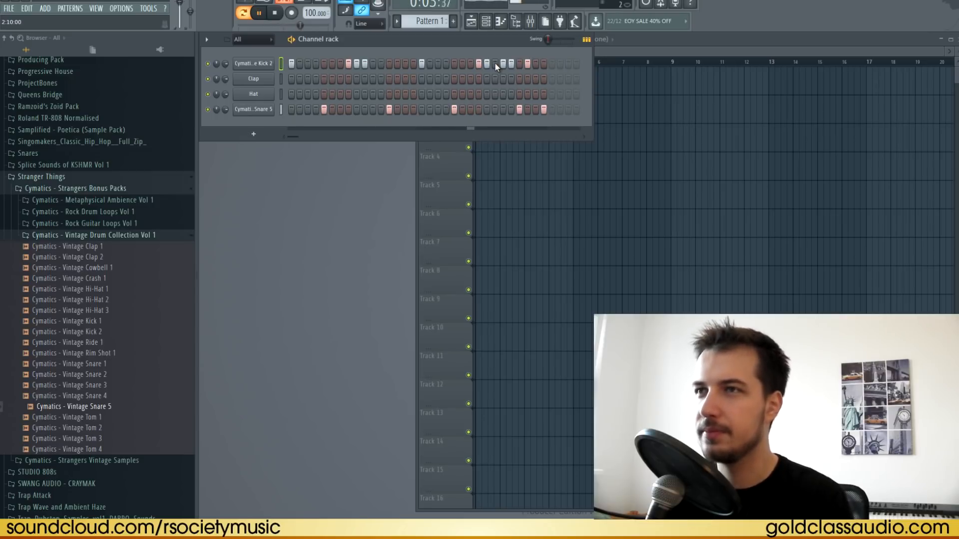
key("space")
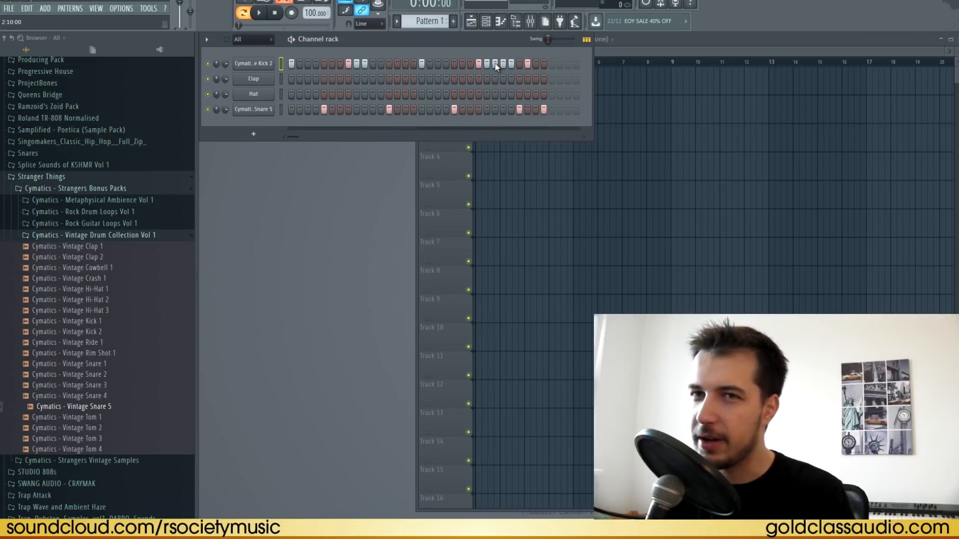
- Swap the kick sample for Vintage Kick 1, layer Vintage Snare 2 and Clap 1 on the closing hits, and play back the arrangement
left_click_drag(75, 321, 264, 64)
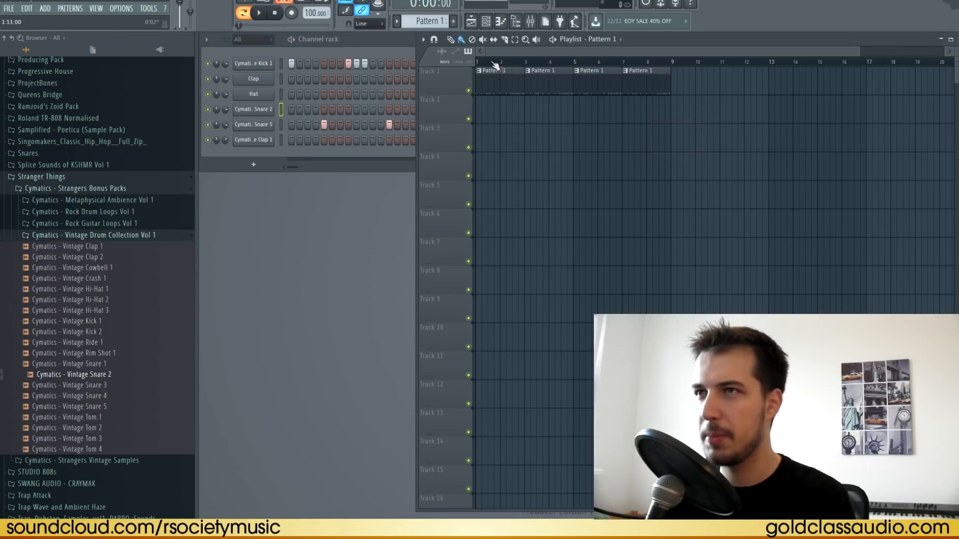
key("space")
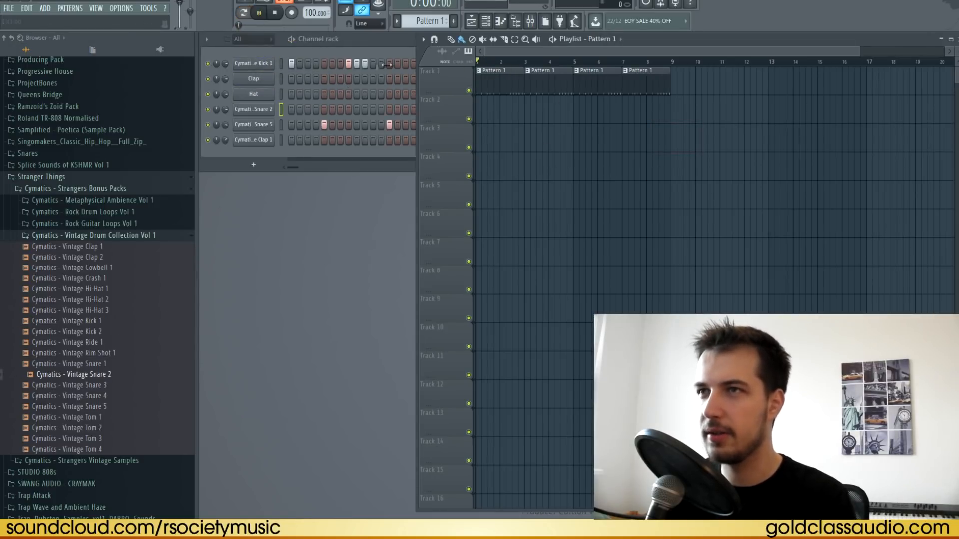
left_click(387, 39)
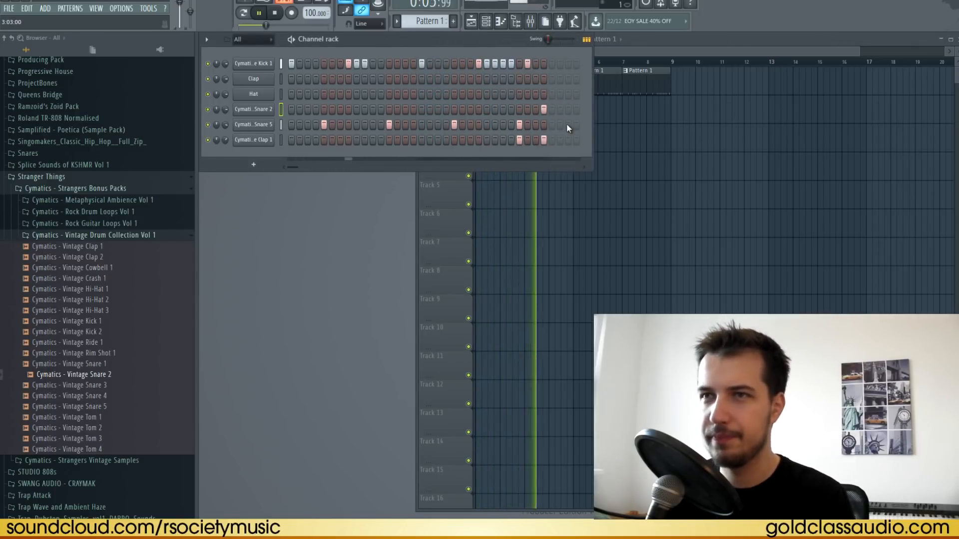
key("space")
left_click(644, 141)
right_click(644, 142)
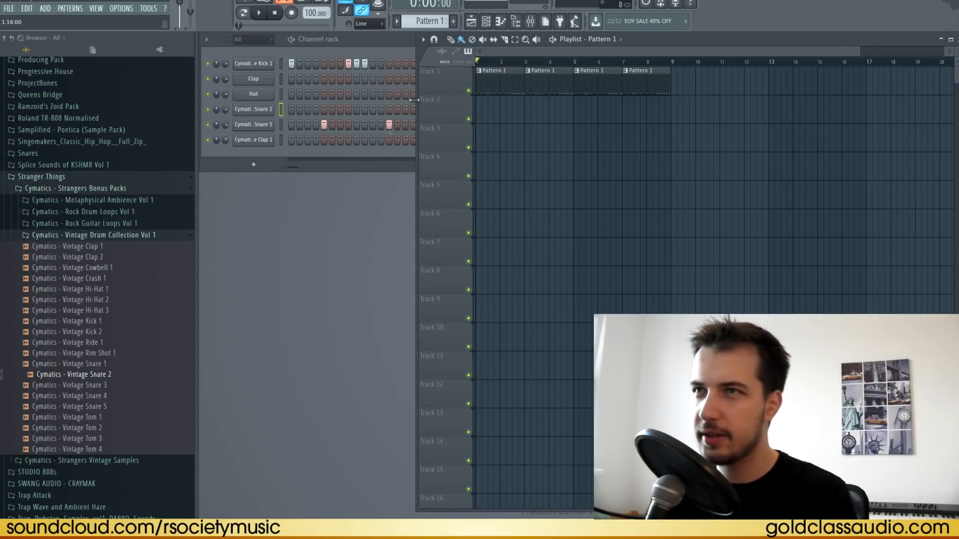
- Create Pattern 2 with Cymatics Vintage Hi-Hat 3 in a new channel, filled on every 2 steps
left_click(454, 22)
left_click(107, 300)
left_click(108, 289)
left_click(111, 311)
left_click_drag(112, 313, 247, 160)
right_click(248, 157)
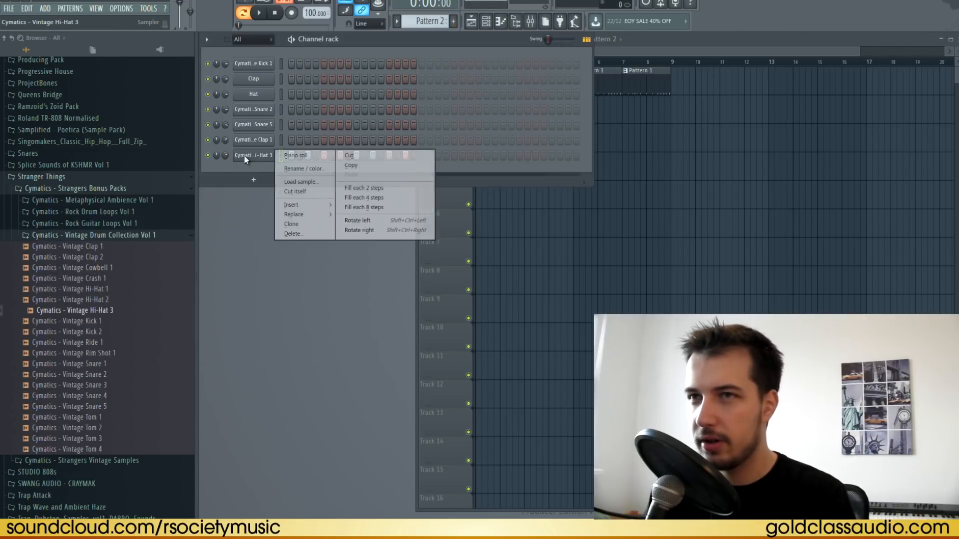
left_click(366, 187)
- Lower the velocity of every second hi-hat note in the piano roll and preview the pattern
right_click(254, 155)
left_click(313, 154)
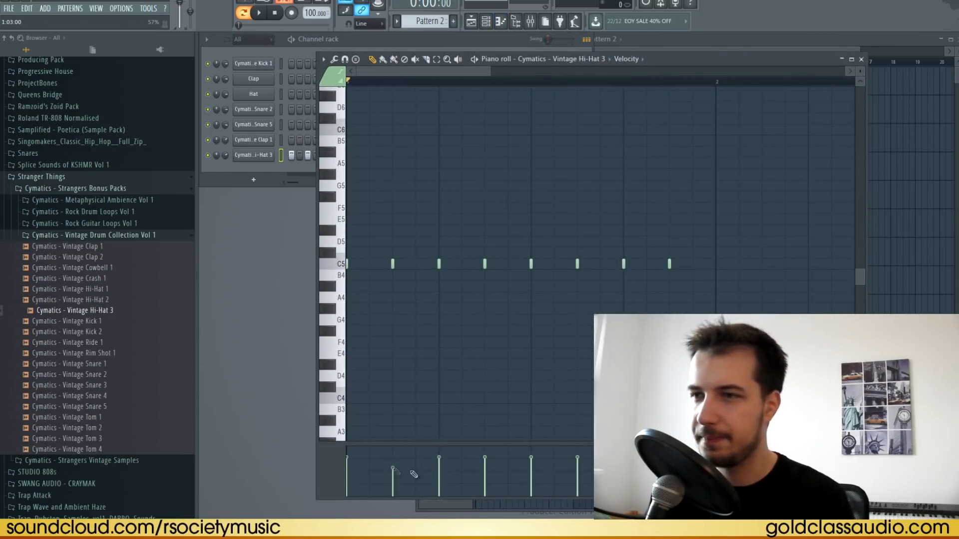
key("space")
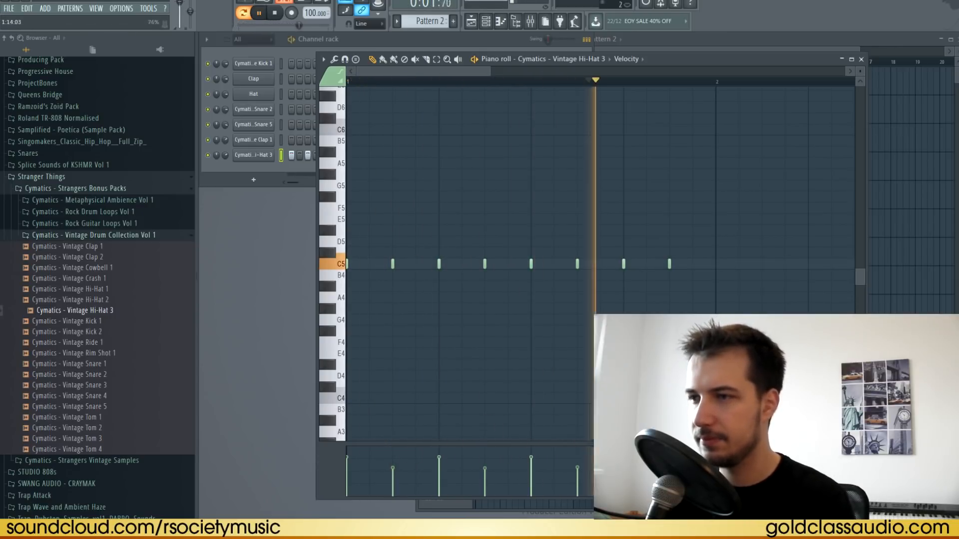
key("space")
- Paint Pattern 2 across bars 1 to 8 on Track 2 of the playlist and play back the drums
key("F5")
left_click_drag(482, 111, 663, 113)
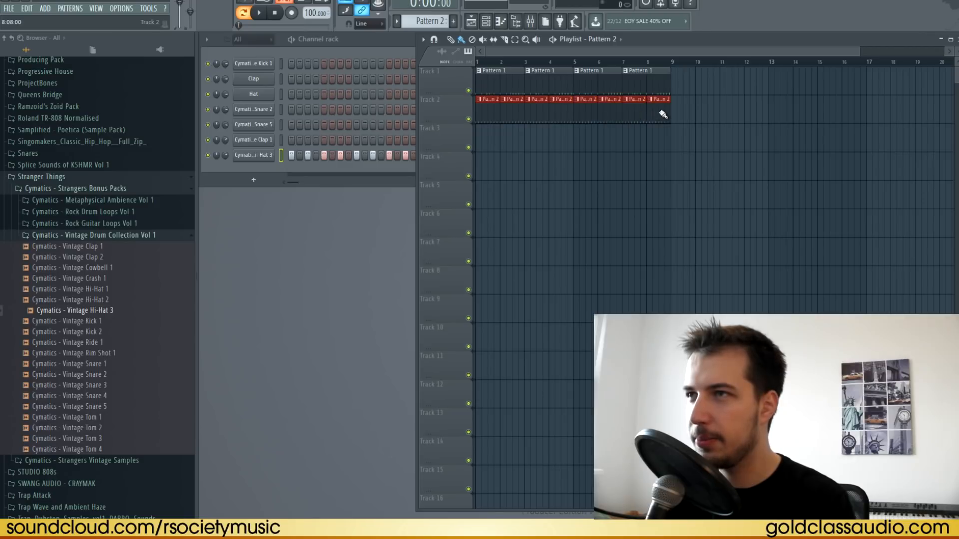
key("space")
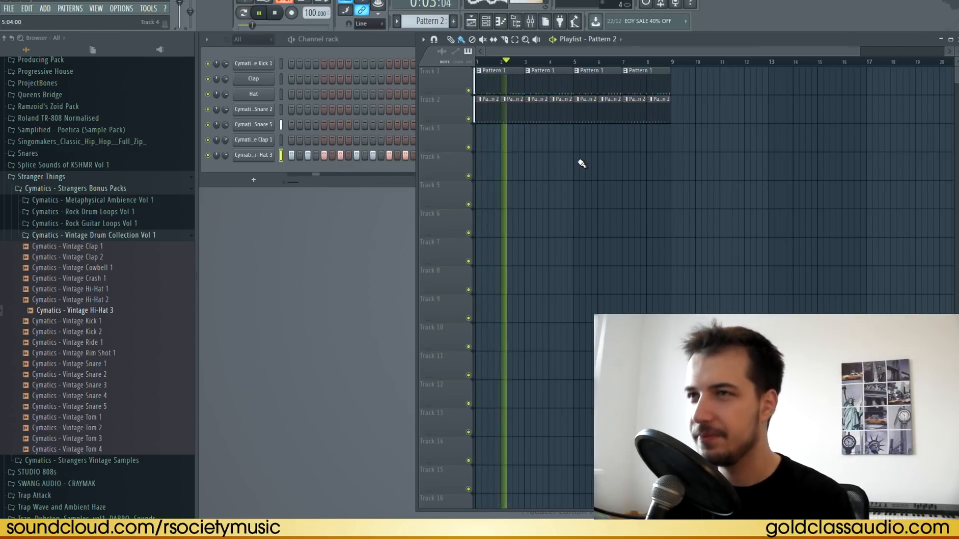
key("space")
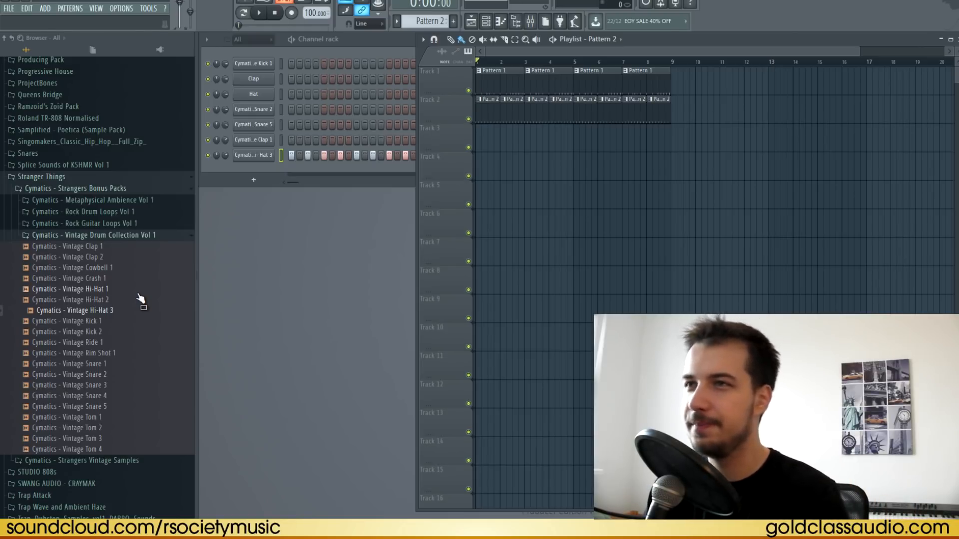
- Add Cymatics Vintage Cowbell 1 as a new channel in Pattern 3 with hits on steps 13 and 16
left_click(115, 268)
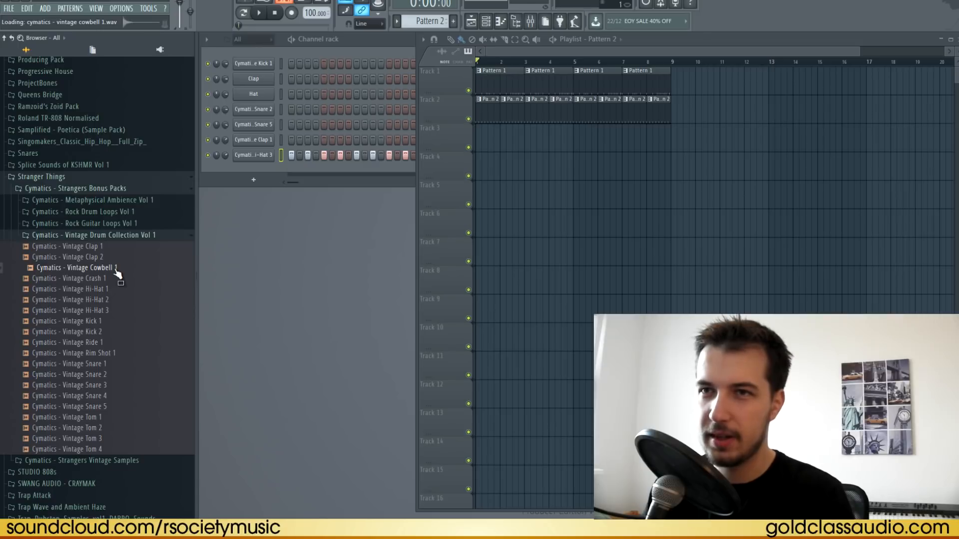
left_click_drag(116, 273, 254, 170)
left_click(381, 170)
left_click(414, 171)
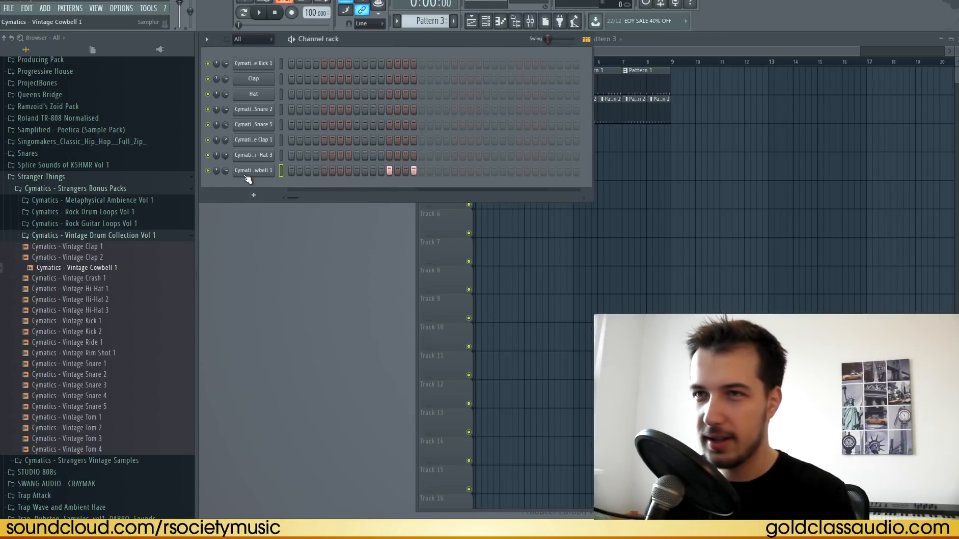
- Place Pattern 3 on Track 3 at bars 4 and 8, and Vintage Crash 1 on Track 4 at bars 1 and 5
left_click(642, 213)
left_click(505, 141)
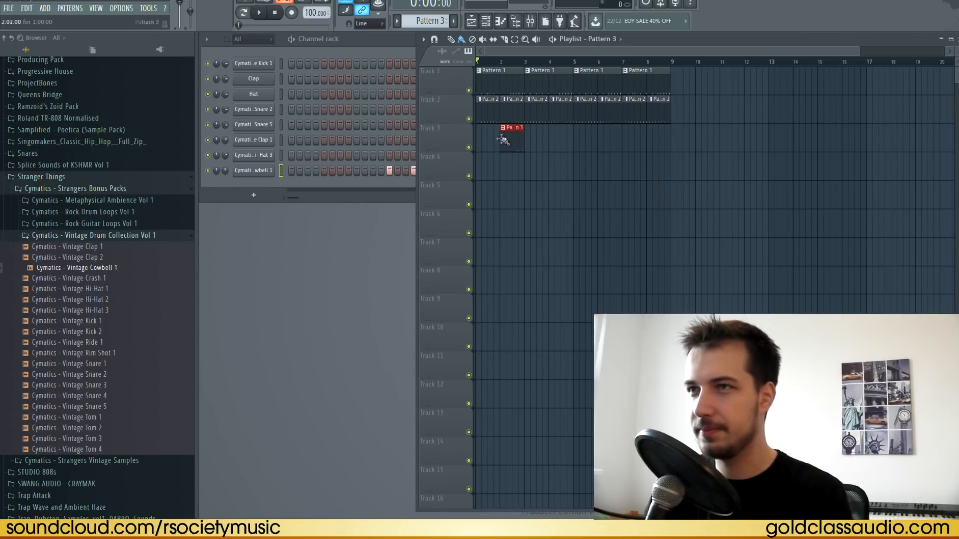
left_click(506, 66)
left_click(552, 142)
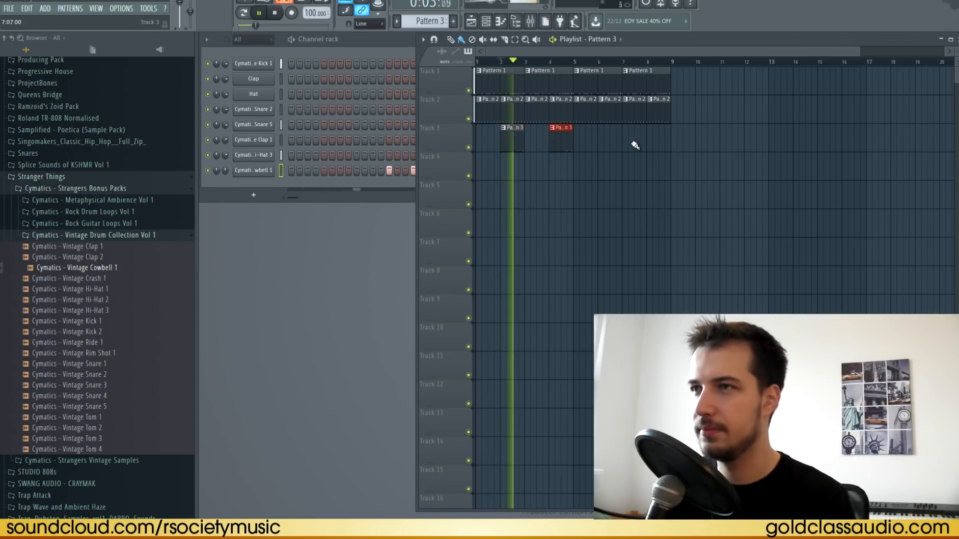
left_click(649, 141)
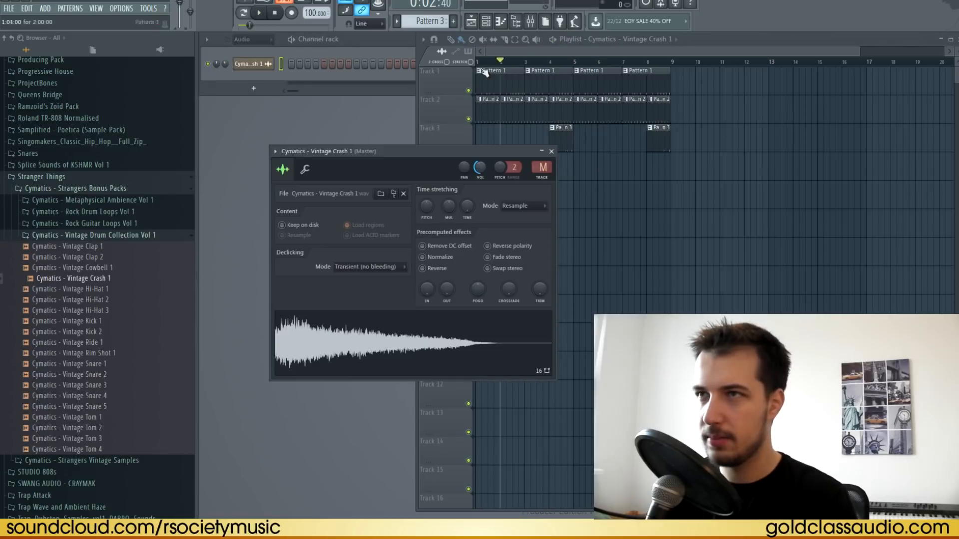
left_click(484, 72)
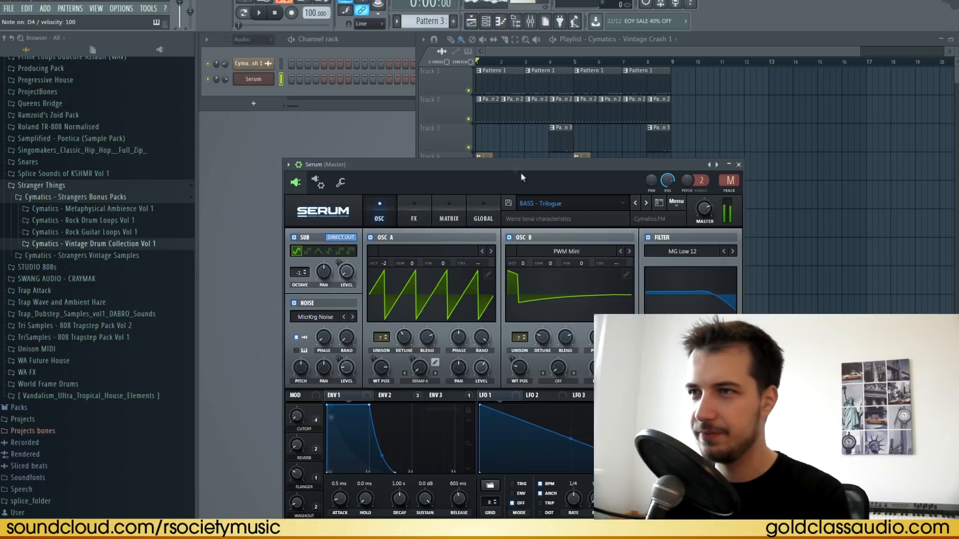
- Audition the Serum presets BASS - Upside Down and ARP - Oddities
left_click(646, 203)
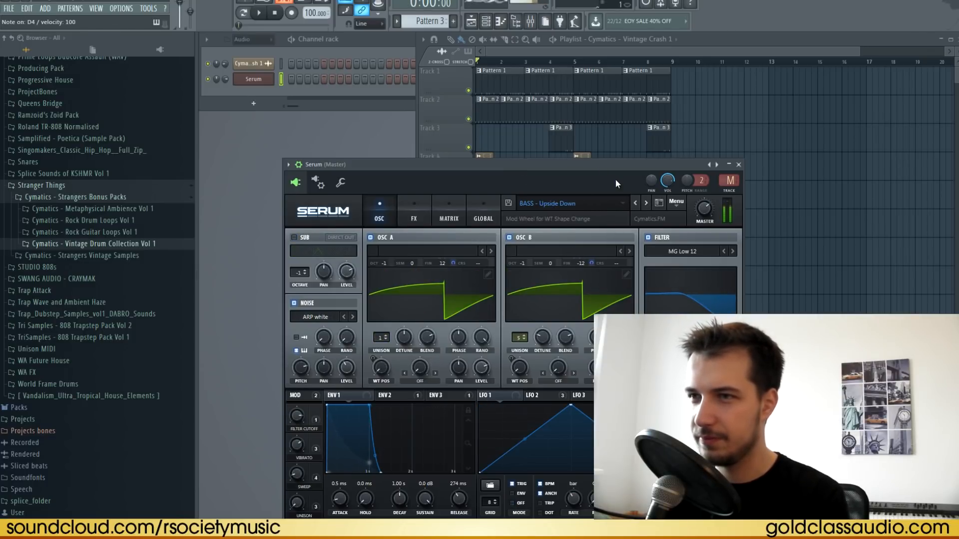
left_click(623, 203)
left_click(609, 176)
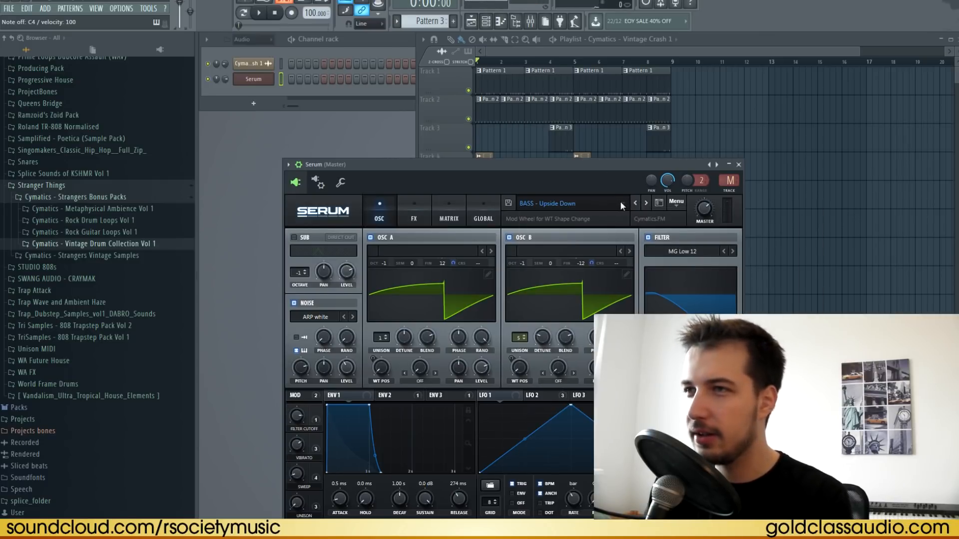
left_click_drag(580, 179, 604, 163)
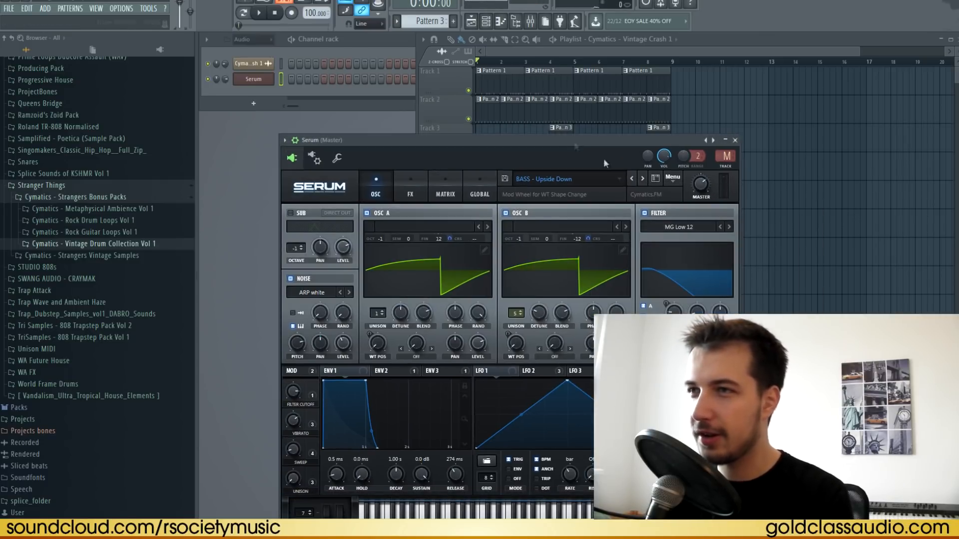
left_click(618, 184)
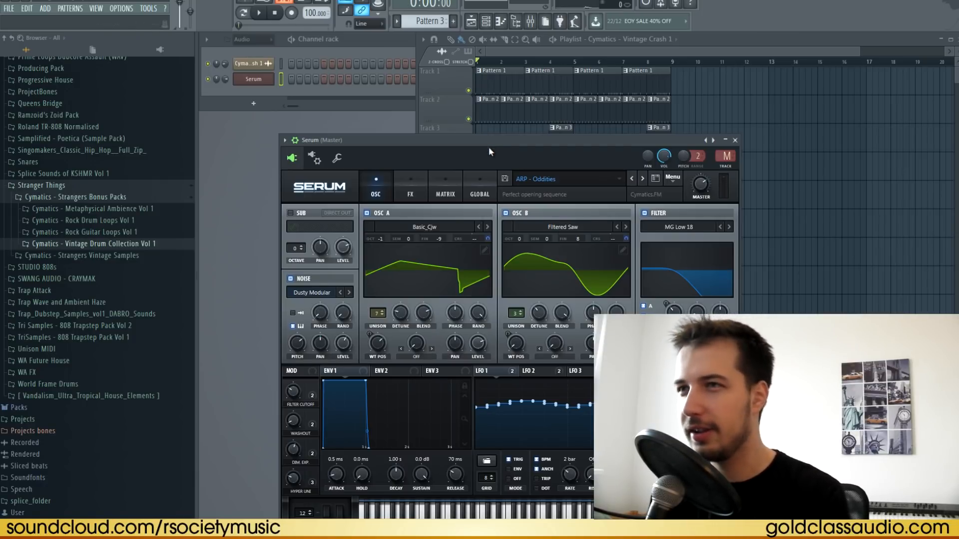
key("x")
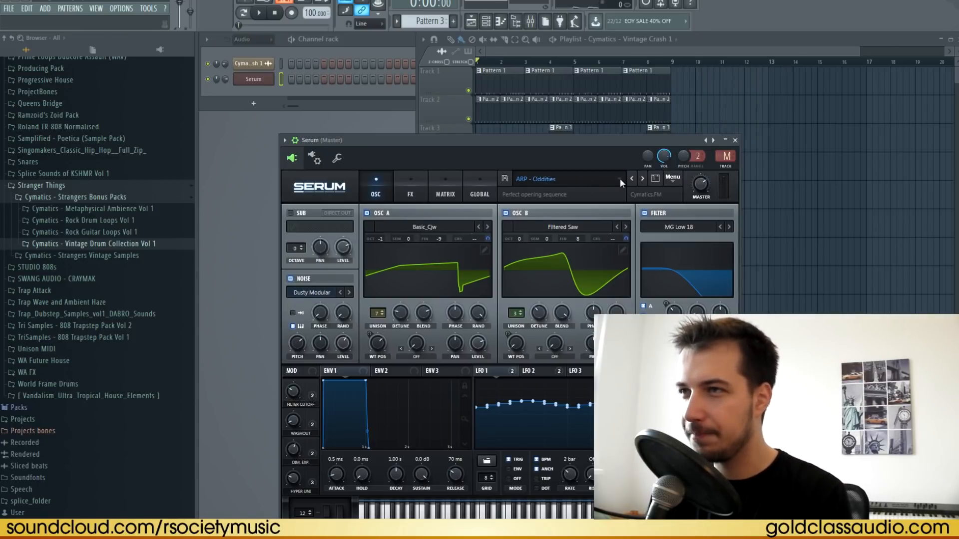
- Load the BASS - Zathura preset from the Cymatics Strangers bank in Serum and close the plugin window
left_click(621, 182)
mouse_move(724, 199)
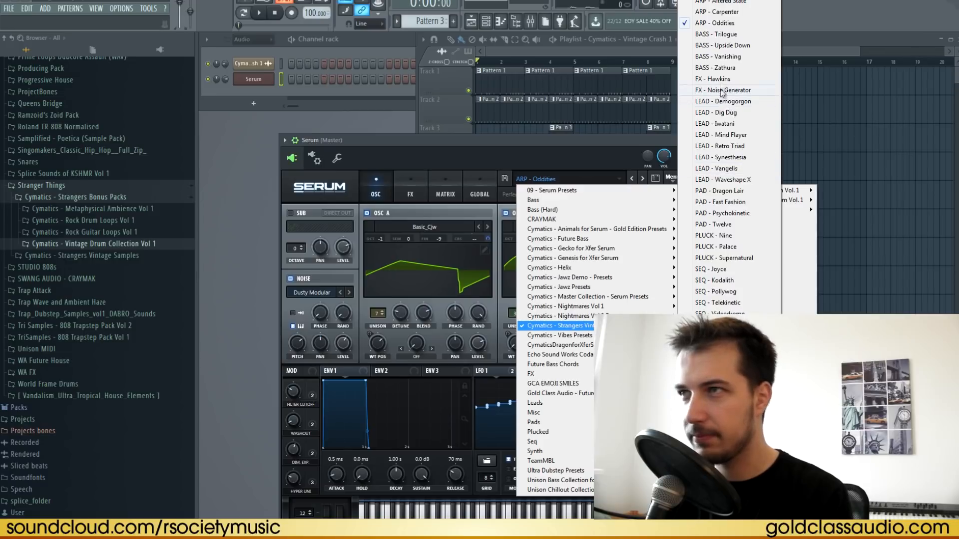
left_click(727, 69)
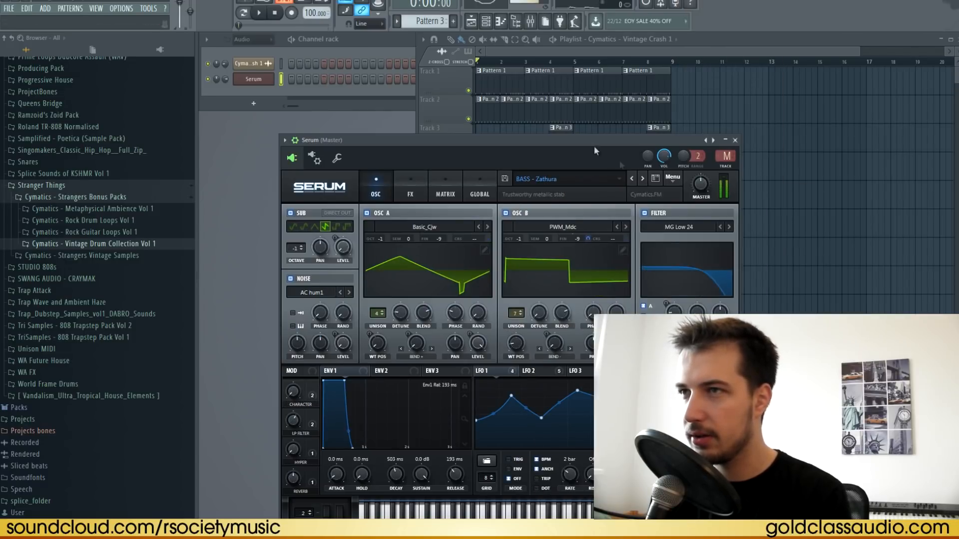
key("Escape")
- Place a clip of a new Pattern 4 at bar 2 of Track 5 and open the Serum channel's piano roll
left_click(453, 21)
left_click(501, 204)
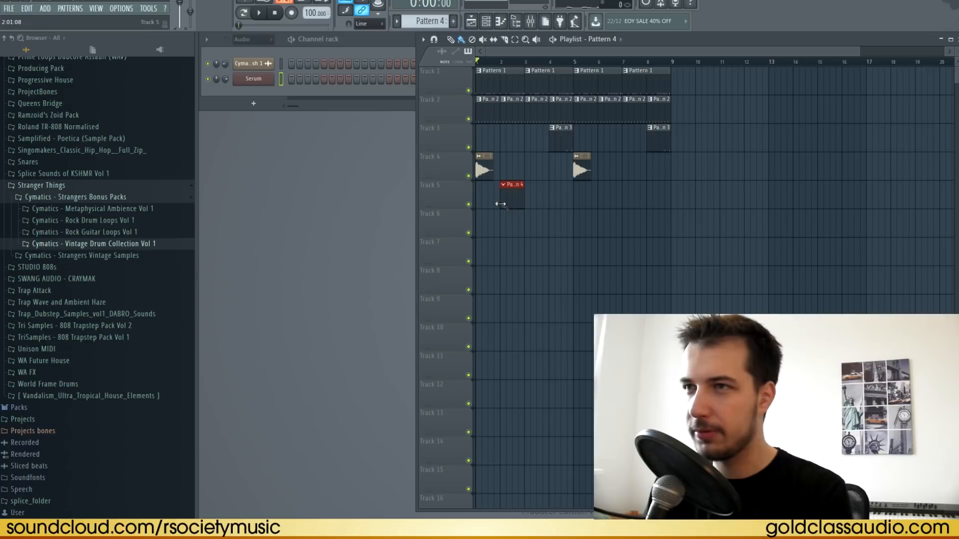
right_click(270, 78)
left_click(299, 82)
- Enter four consecutive D4 eighth notes for Serum from the start of bar 1
left_click_drag(397, 297, 354, 375)
key("ctrl+b")
key("ctrl+b")
key("ctrl+b")
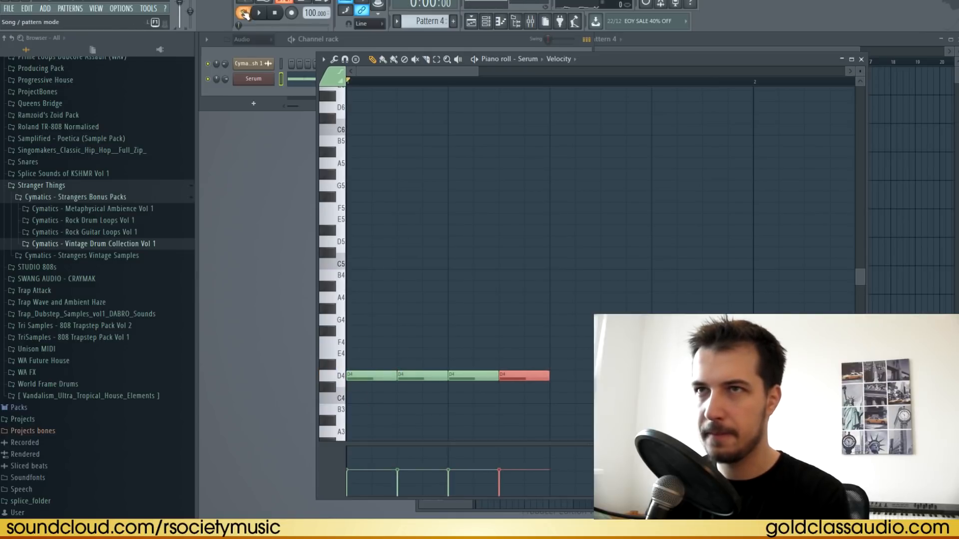
- Rework the Serum bass line into twelve G3 eighth notes followed by four A3 eighth notes, filling two bars
key("space")
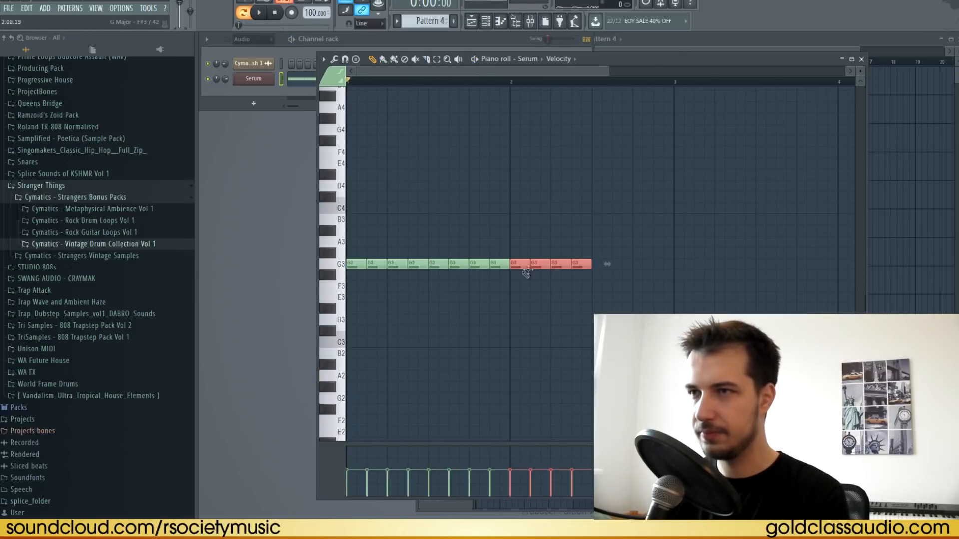
key("space")
key("ctrl+d")
scroll(524, 82, "down", 1)
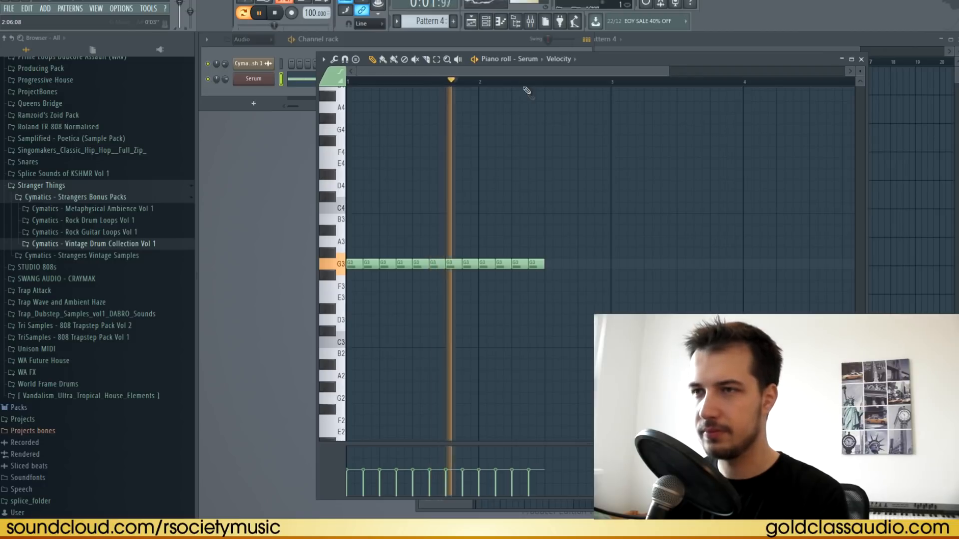
key("ctrl+b")
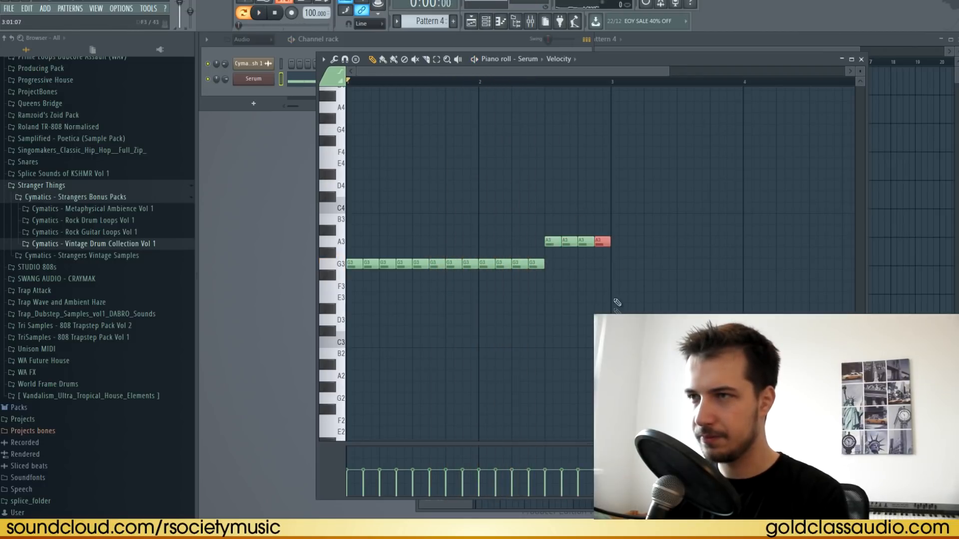
- Extend the Serum bass line with D3 eighth notes filling bars 3 and 4, play it back, and close the piano roll
key("ctrl+d")
key("space")
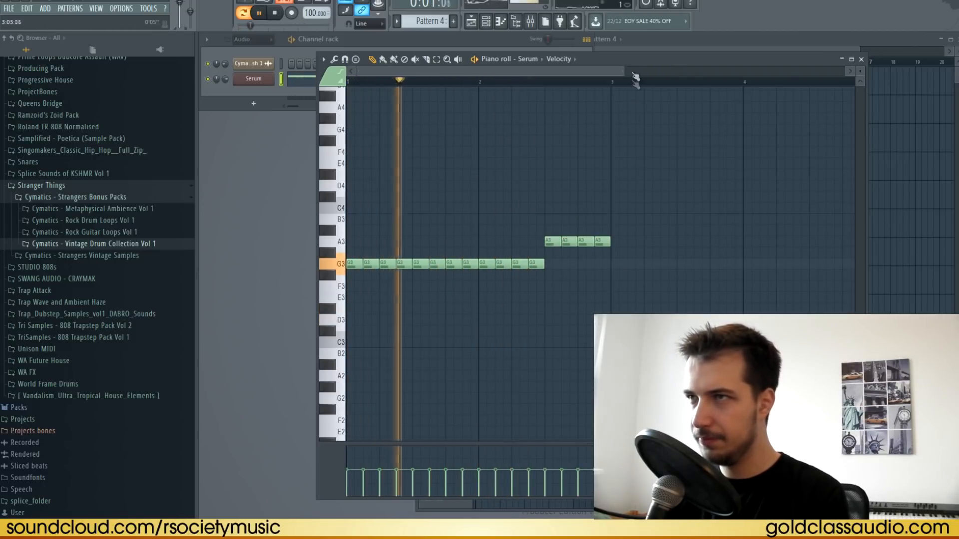
scroll(635, 80, "down", 1)
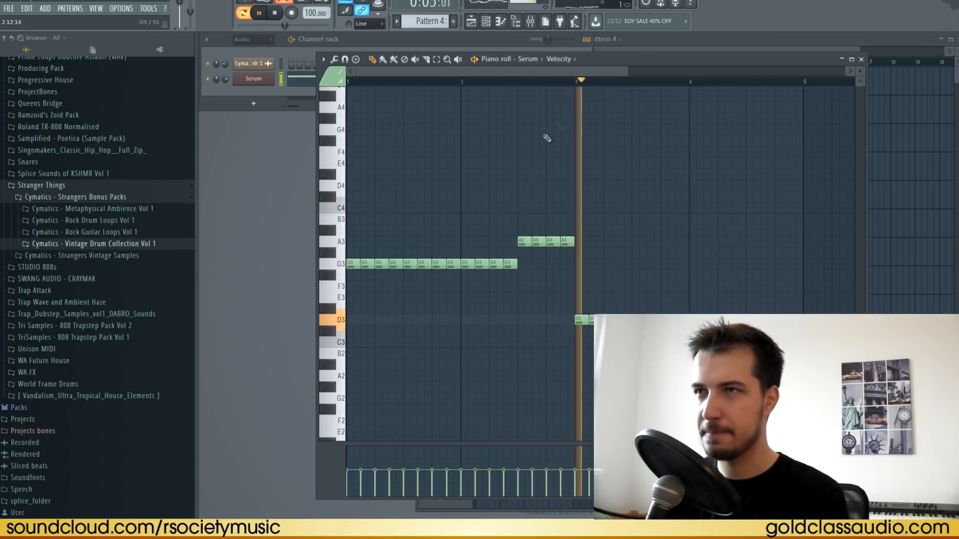
scroll(531, 86, "down", 2)
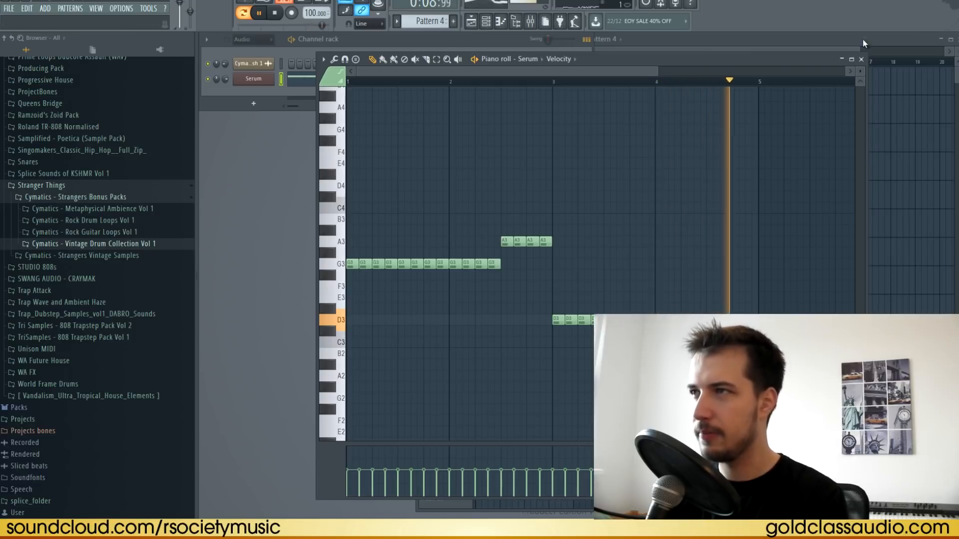
left_click(861, 59)
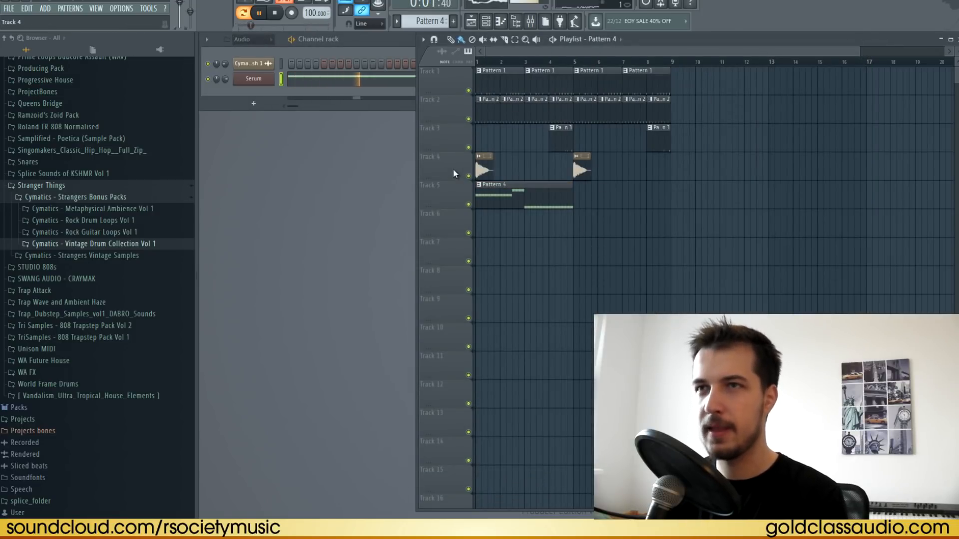
- Show all channels in the channel rack and route the Serum bass to mixer track 7
left_click(252, 39)
left_click(254, 53)
key("space")
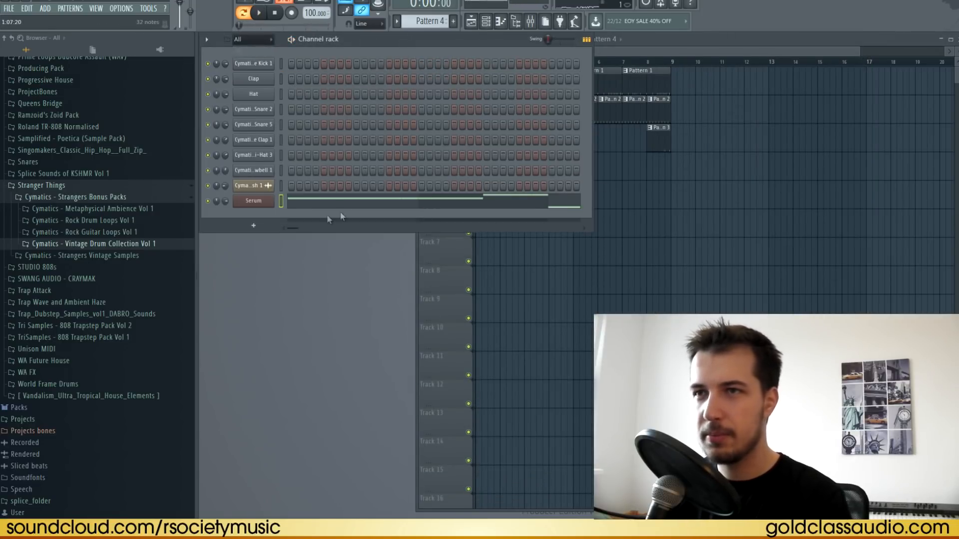
left_click(267, 204)
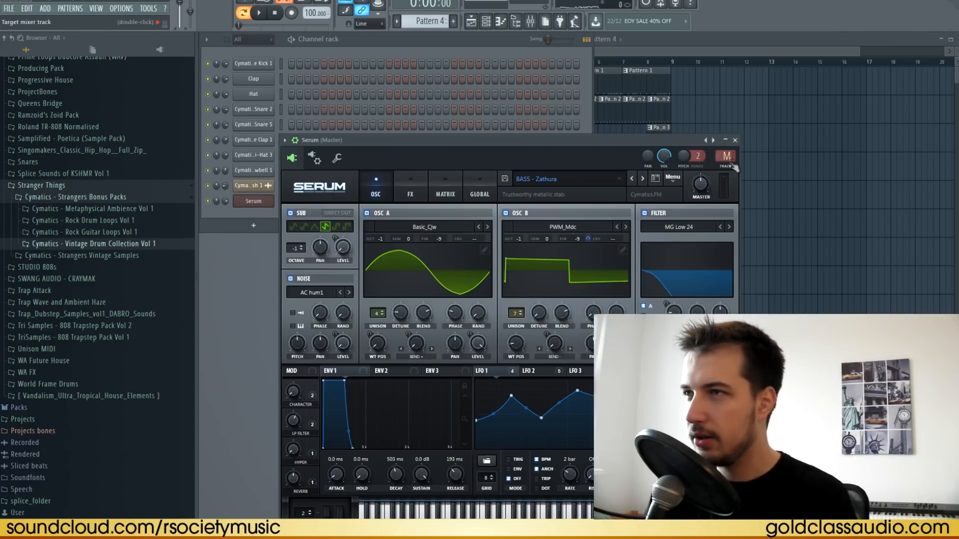
scroll(727, 156, "up", 2)
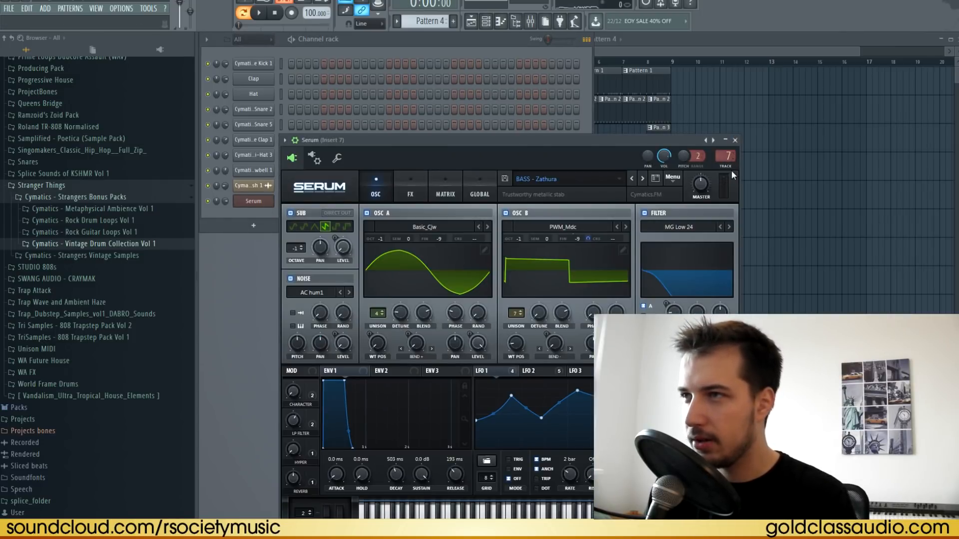
left_click(735, 140)
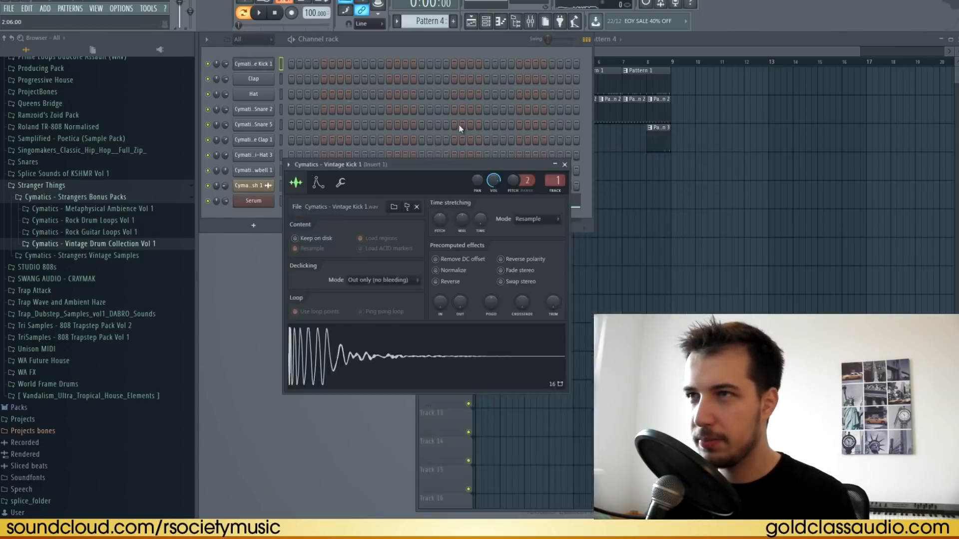
- Sidechain the kick's mixer track, Insert 1, to Insert 7 in the mixer
left_click(564, 164)
key("F9")
left_click_drag(432, 120, 393, 116)
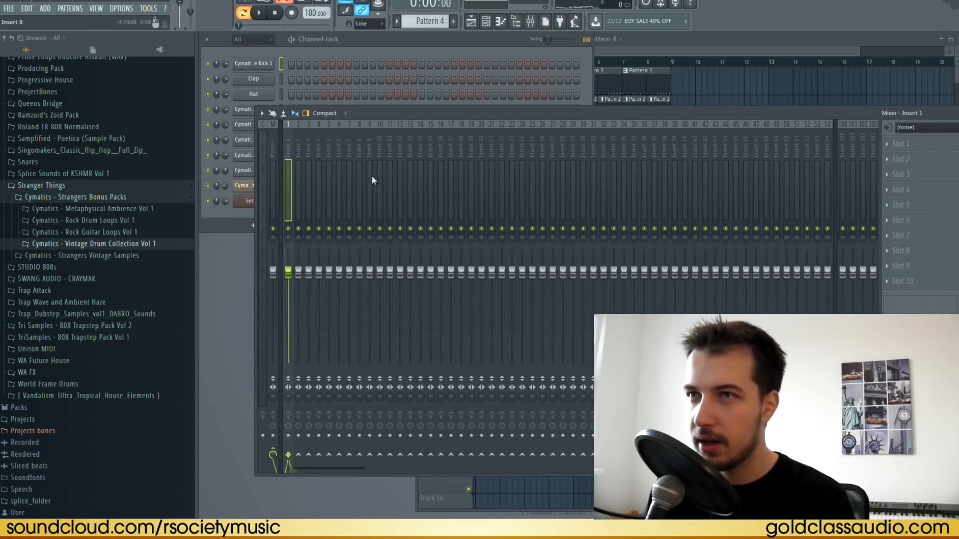
right_click(349, 455)
left_click(370, 485)
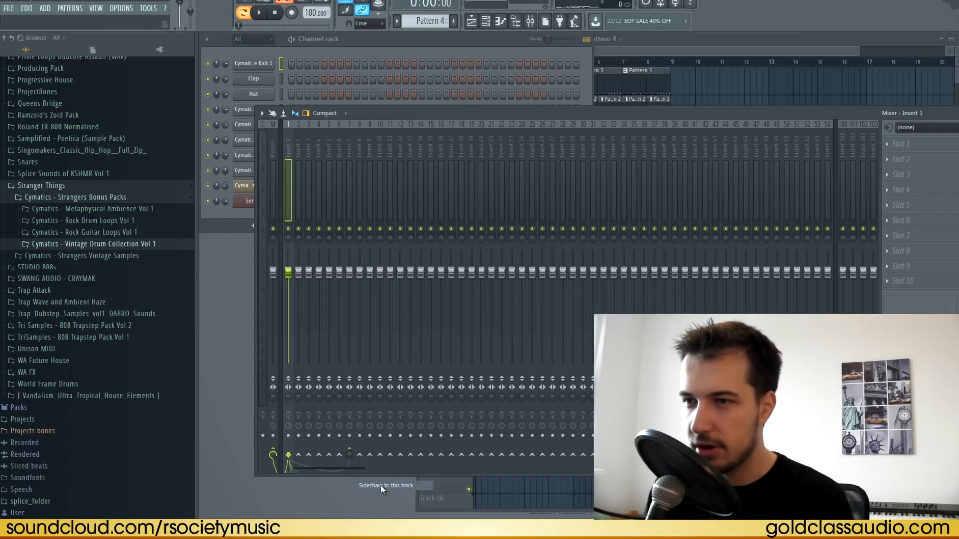
- Add Fruity Limiter in the last effect slot of Insert 7 and lower its compressor threshold for the kick sidechain
left_click(349, 141)
left_click(854, 278)
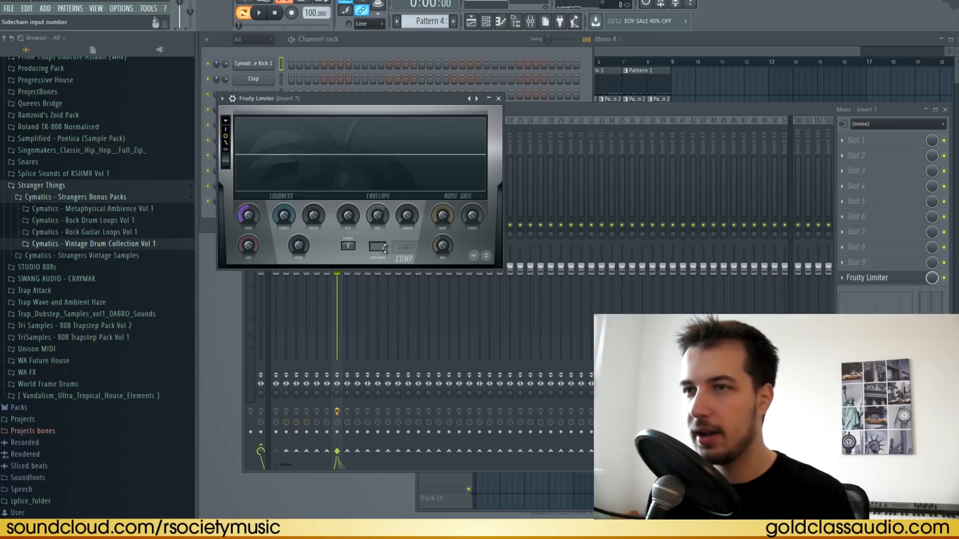
left_click_drag(287, 215, 298, 302)
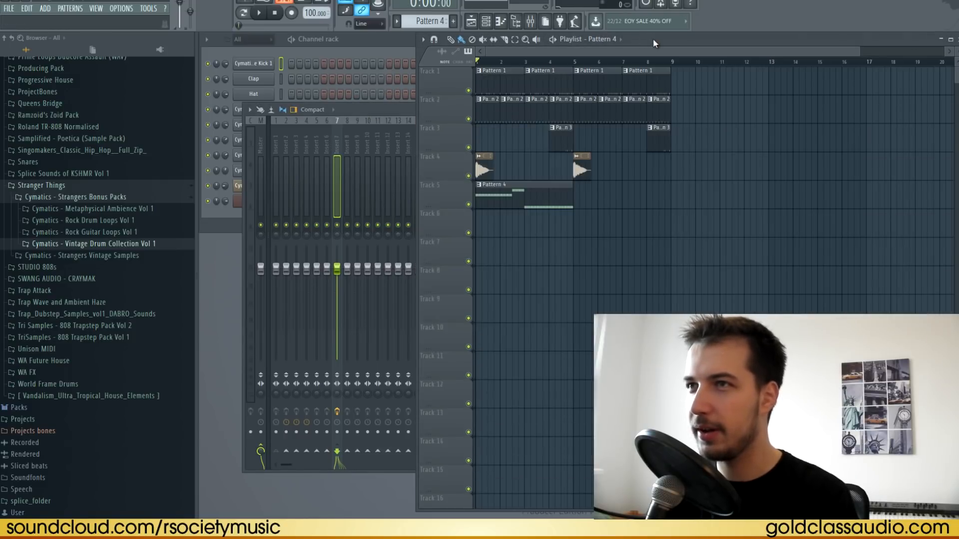
- Place a second Pattern 4 clip at bar 5 of Track 5 and play back the arrangement
left_click(599, 195)
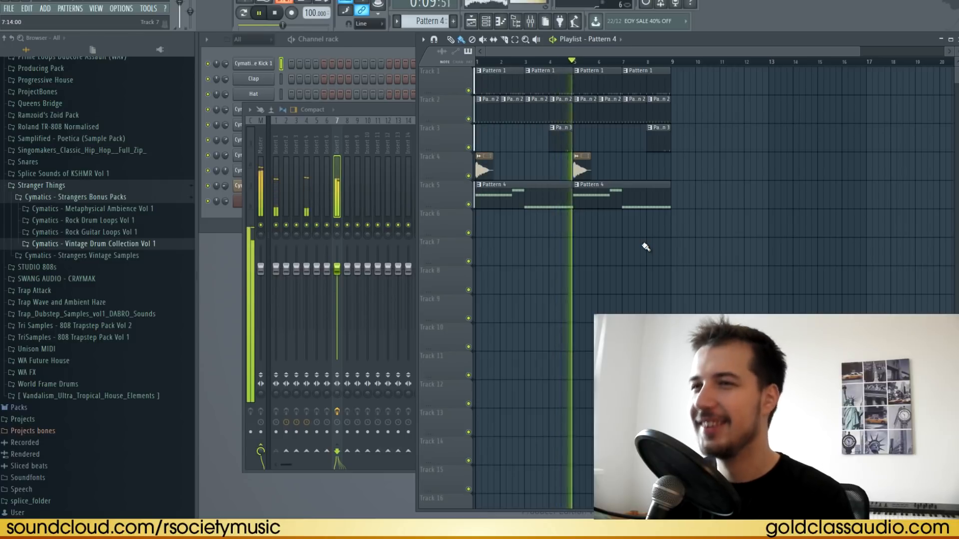
left_click(367, 43)
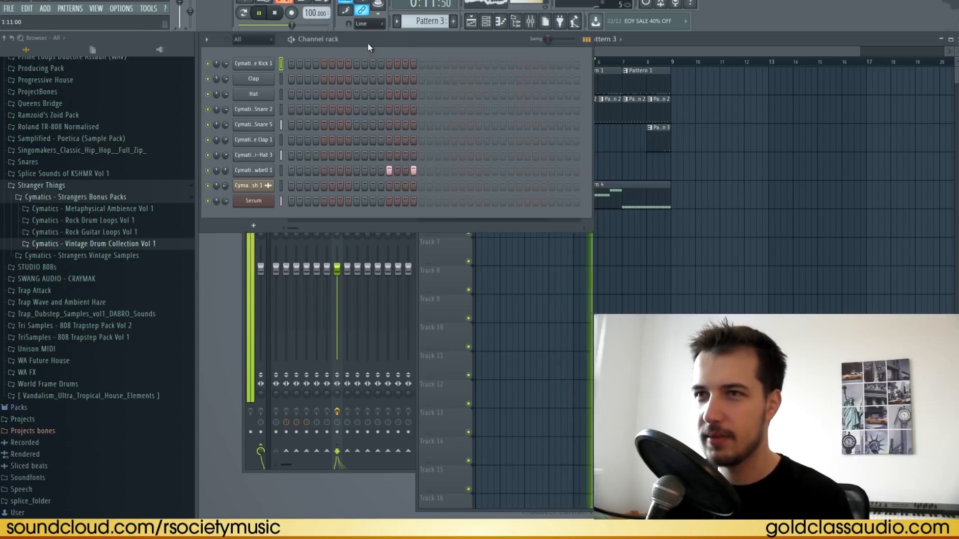
left_click(276, 13)
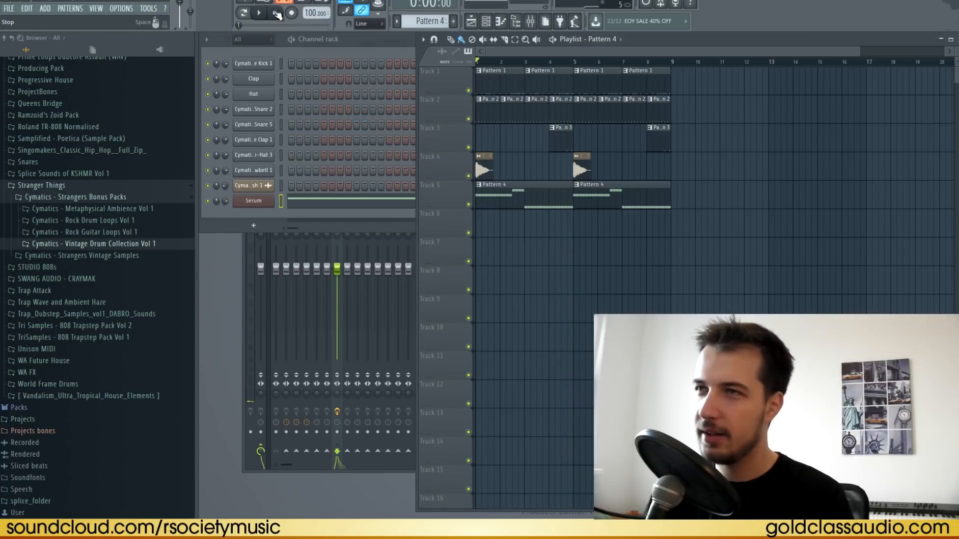
- Raise every second note of the Serum bass line by one octave across all four bars and close the piano roll
left_click(372, 207)
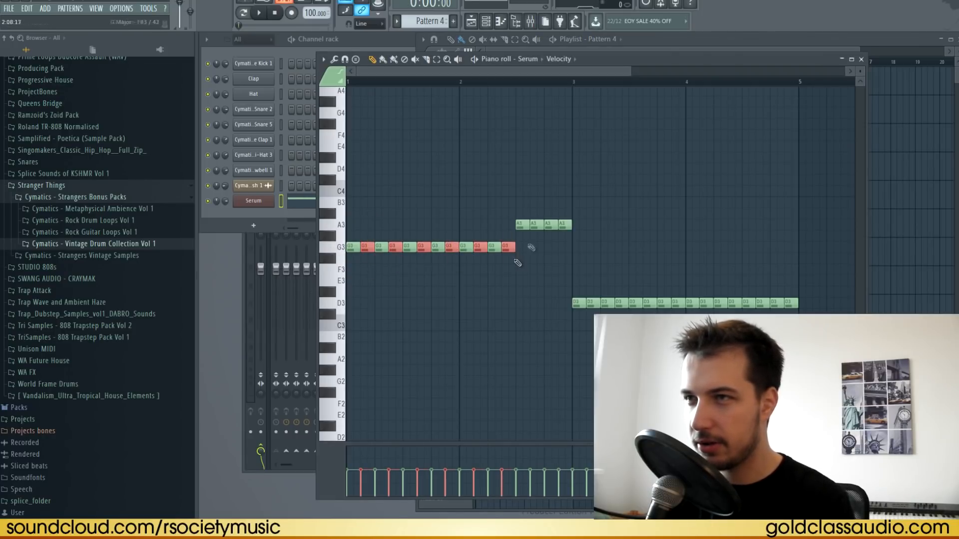
key("ctrl+Up")
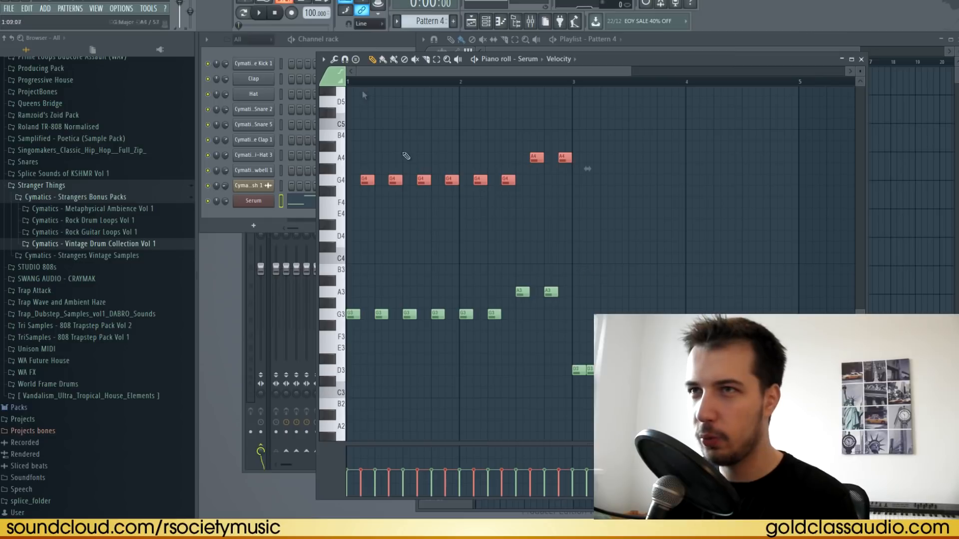
key("space")
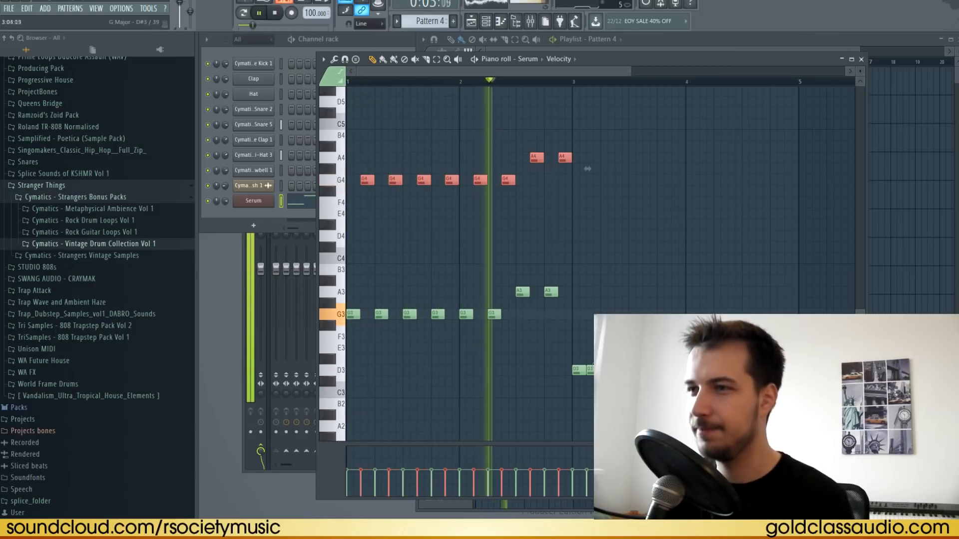
left_click(590, 370)
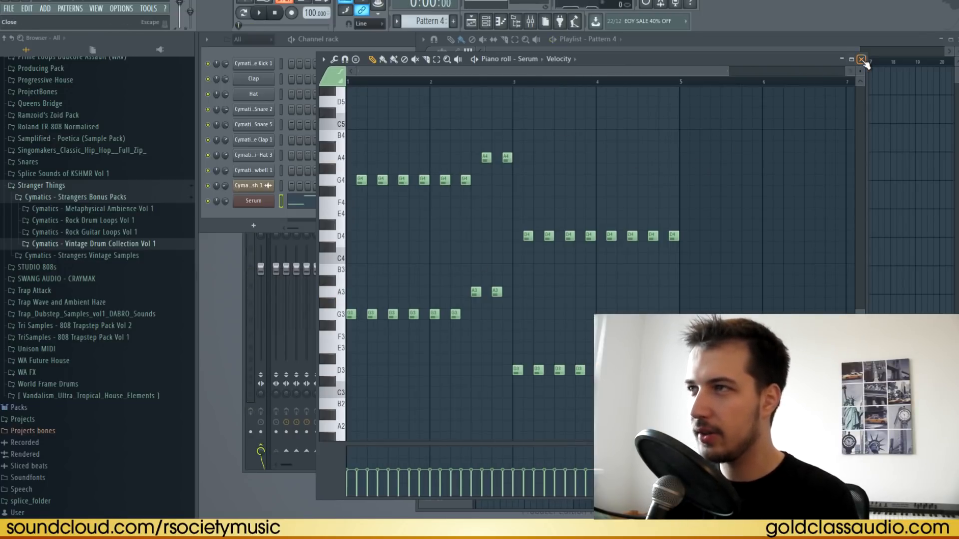
left_click(861, 59)
- Clone the Serum channel as a second instance and create a new Pattern 5
left_click(618, 249)
right_click(644, 248)
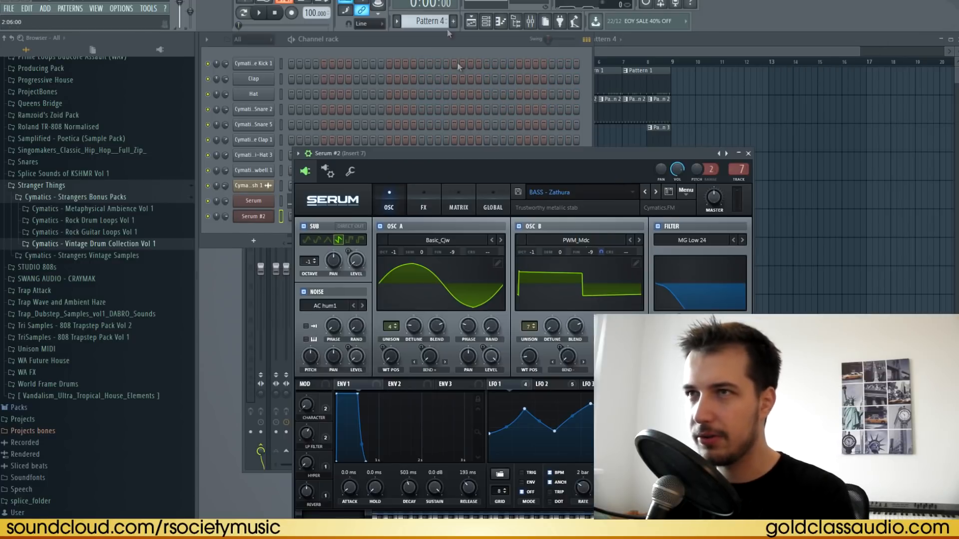
left_click(456, 26)
- Audition Cymatics Strangers lead presets in Serum #2, load LEAD - Vangelis, and close the plugin window
left_click(549, 193)
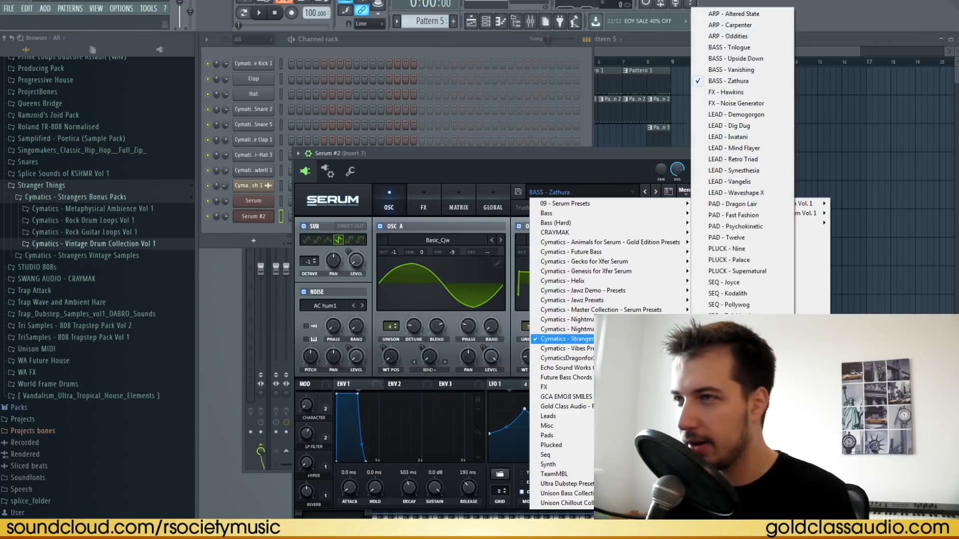
left_click(739, 159)
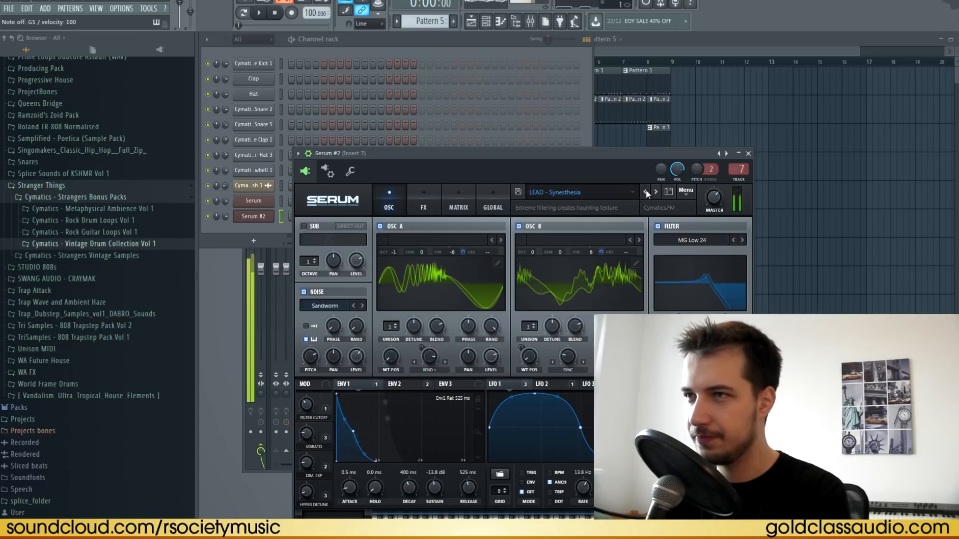
key("n")
left_click(645, 192)
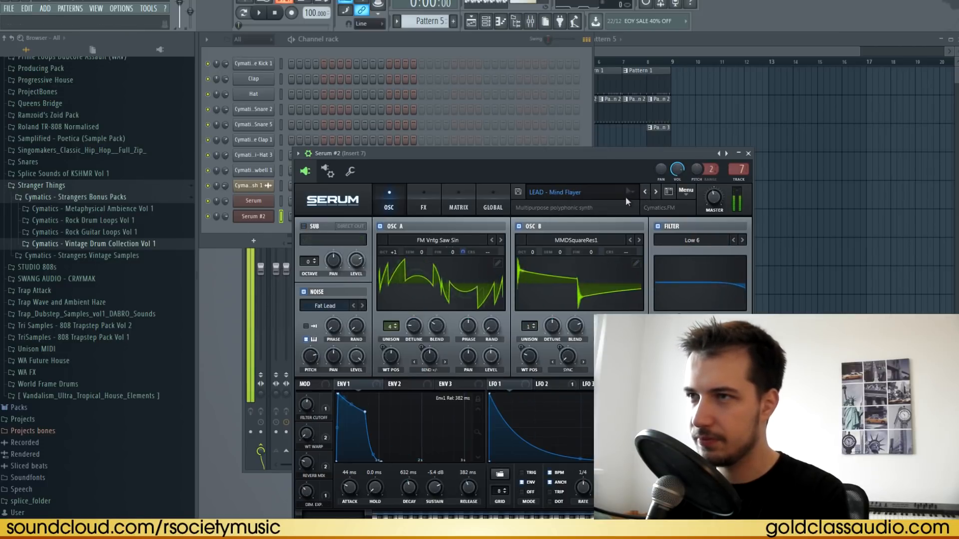
left_click(633, 190)
left_click(739, 182)
key("n")
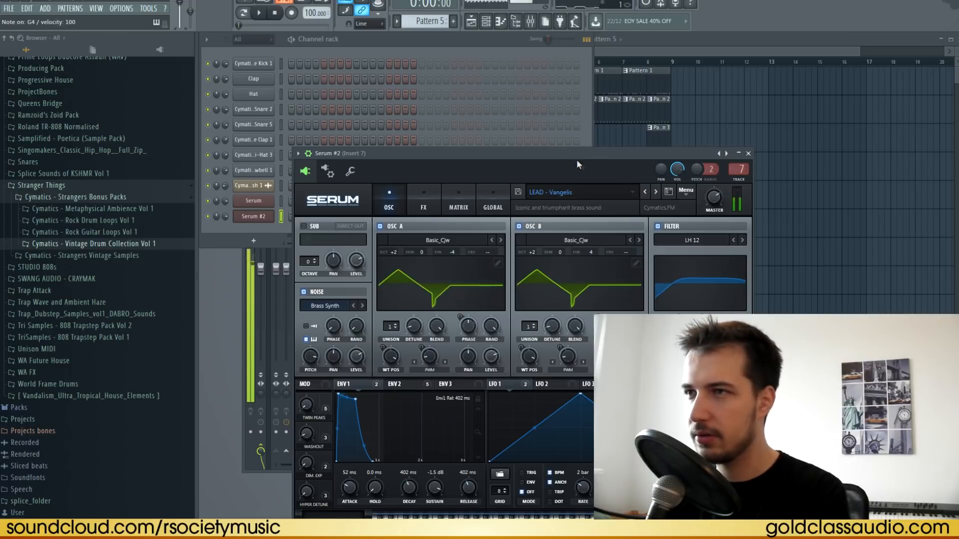
left_click(748, 153)
- Place a Pattern 5 clip in the playlist and open Serum #2's piano roll at full size
left_click(689, 272)
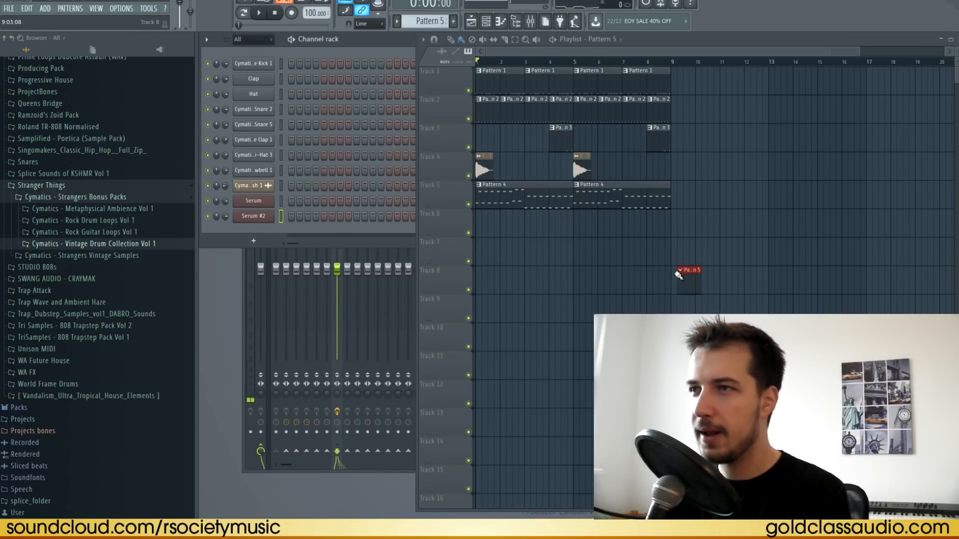
left_click(266, 218)
left_click_drag(505, 219, 432, 222)
right_click(260, 216)
left_click(285, 220)
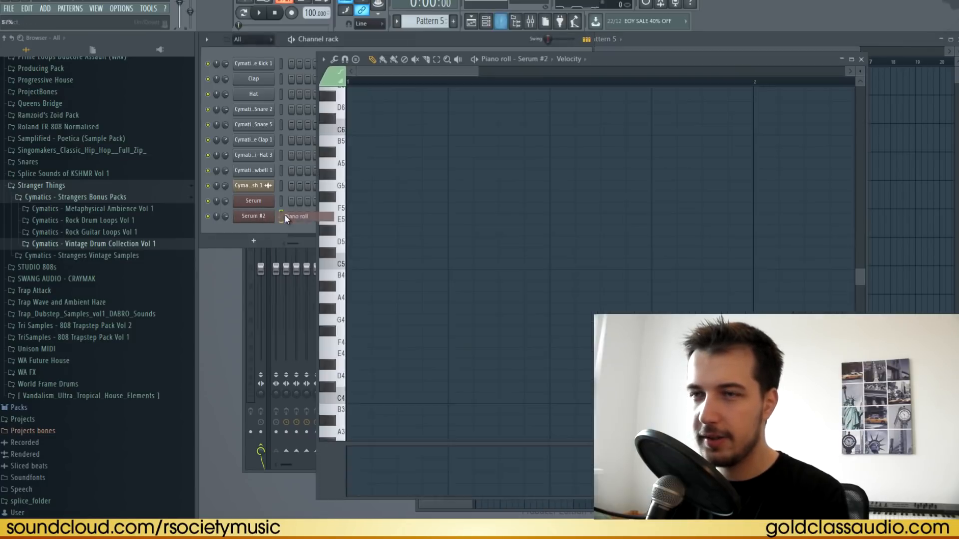
double_click(610, 62)
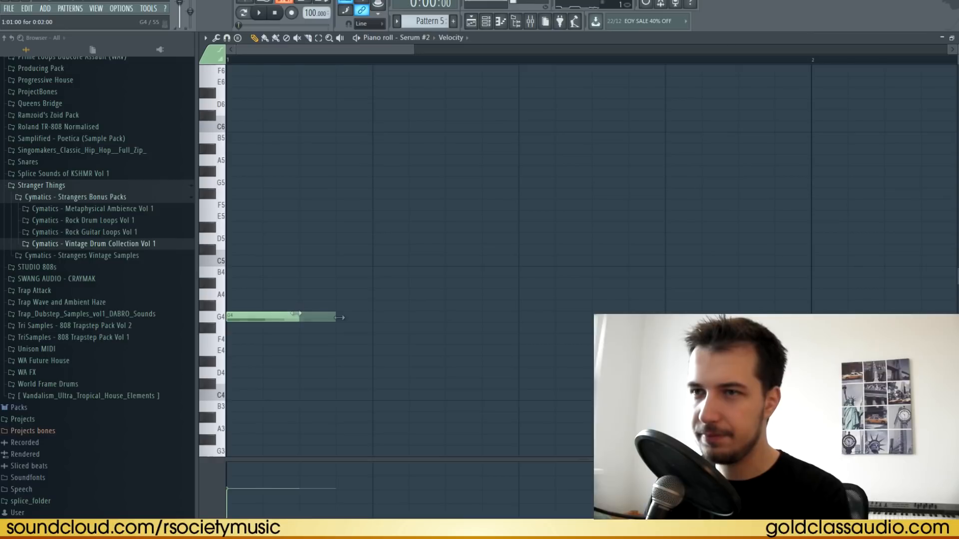
- Enter a G4 note for Serum #2 at the start of bar 1 and lengthen it to one full bar
left_click_drag(340, 317, 446, 318)
scroll(353, 63, "down", 4)
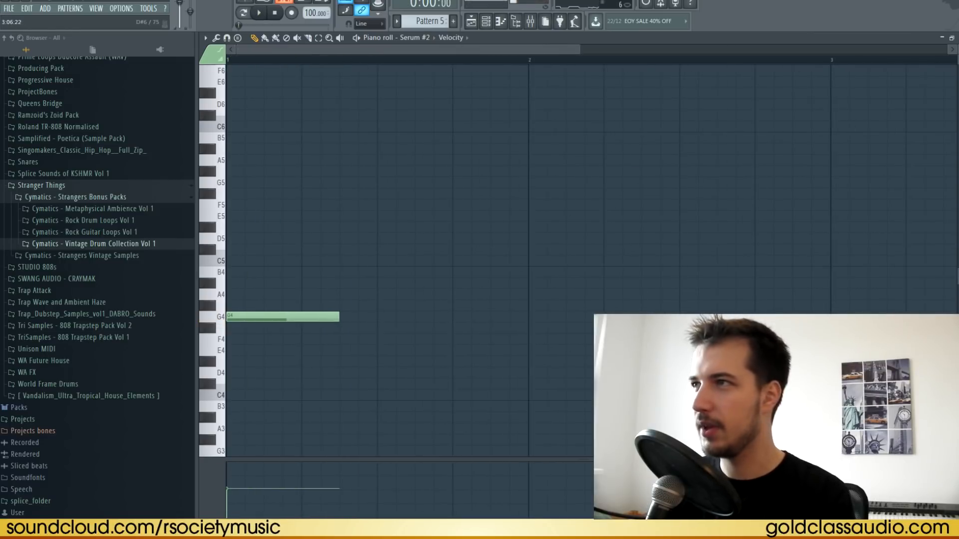
left_click(951, 38)
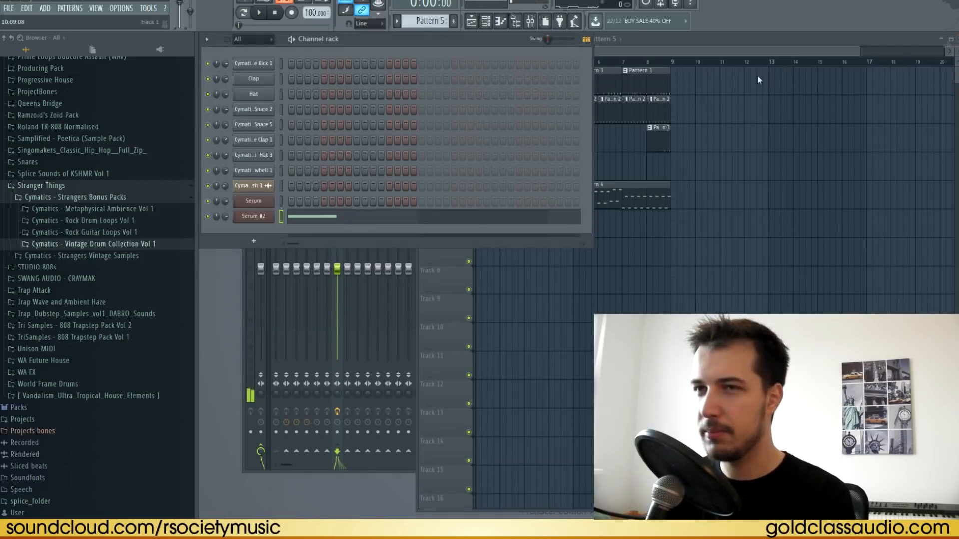
left_click(319, 217)
scroll(338, 63, "down", 4)
left_click_drag(335, 257, 520, 258)
- Add a one-bar A note in bar 2 and lower the melody by an octave to G3 and A3, auditioning it
left_click(532, 216)
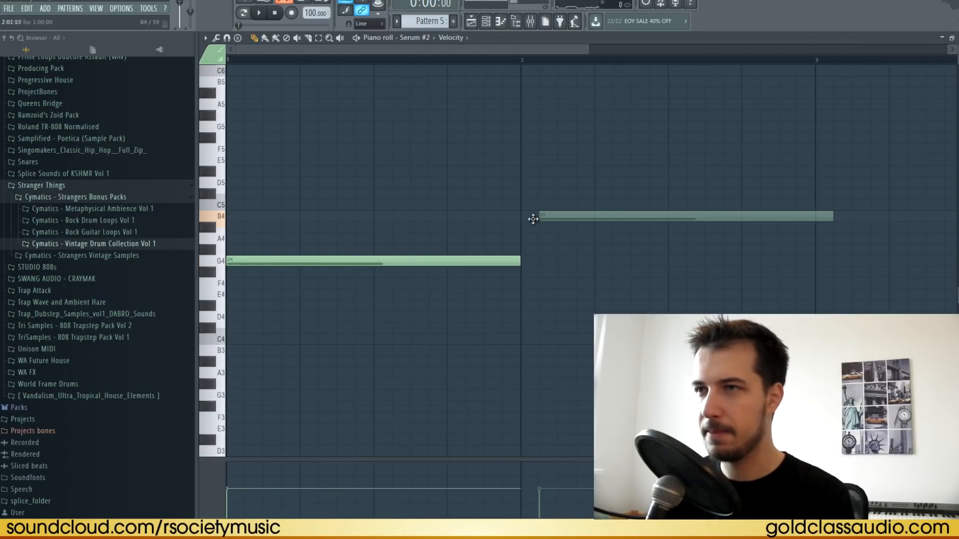
left_click_drag(532, 216, 515, 249)
key("space")
scroll(460, 63, "down", 1)
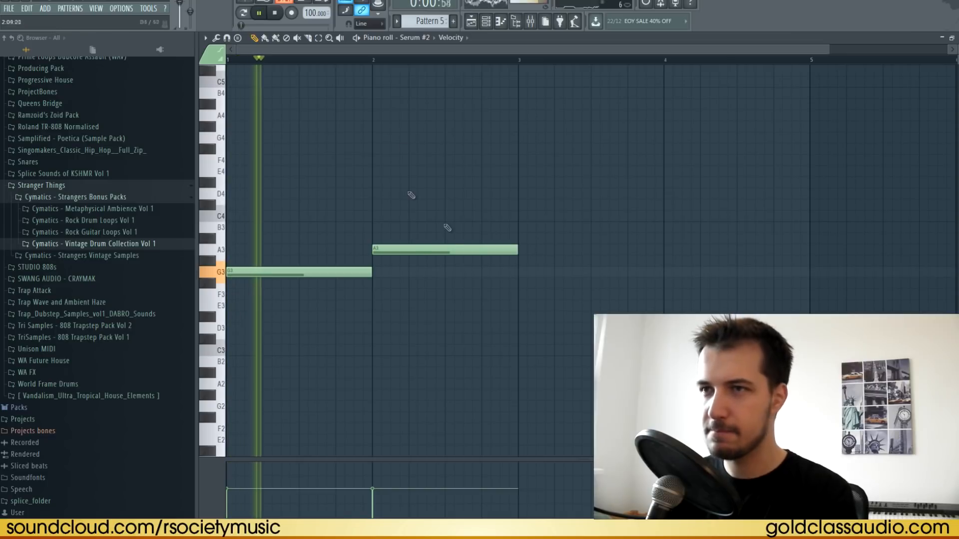
- Replace the A3 note in bar 2 with a one-beat E3 note on the bar's last beat
left_click_drag(424, 250, 523, 255)
key("space")
key("space")
key("space")
key("space")
left_click(631, 252)
left_click_drag(630, 252, 503, 249)
key("space")
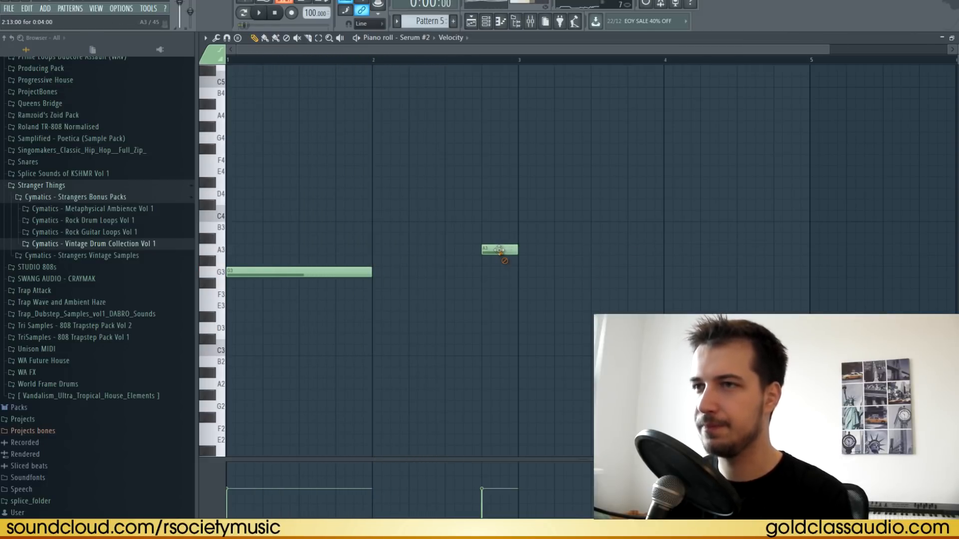
right_click(503, 249)
- Fill bar 3 of the lead melody with D4 and A3 notes of 1.5 beats each and a one-beat E3, then play it back
left_click(522, 194)
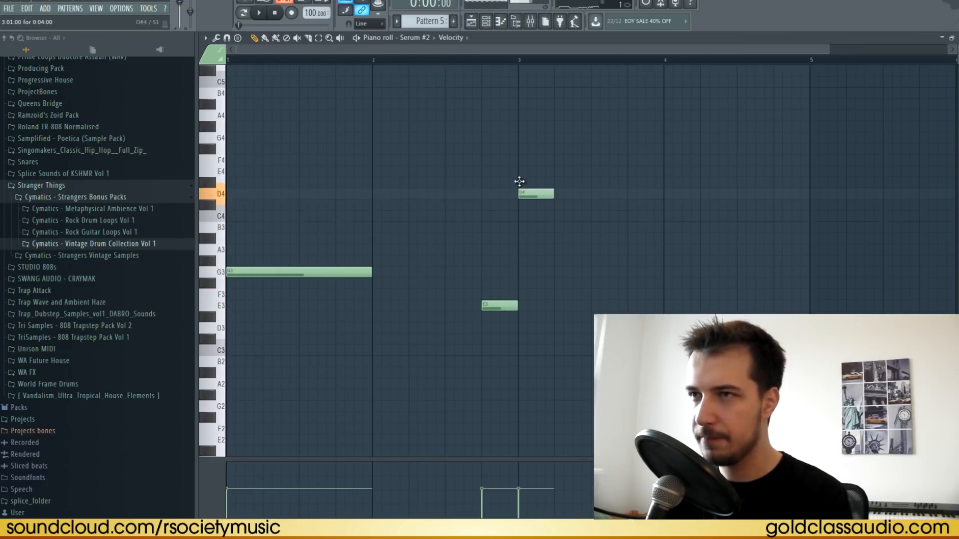
key("space")
left_click_drag(555, 194, 572, 192)
mouse_move(575, 238)
left_mouse_down()
mouse_move(574, 223)
mouse_move(579, 250)
left_mouse_up()
key("space")
key("space")
left_click_drag(631, 272, 631, 305)
left_click_drag(680, 307, 655, 310)
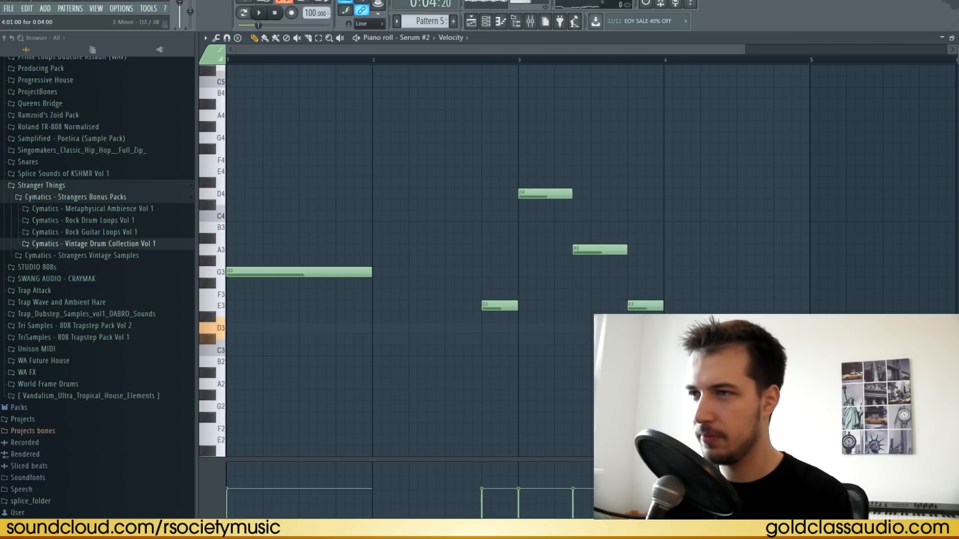
key("space")
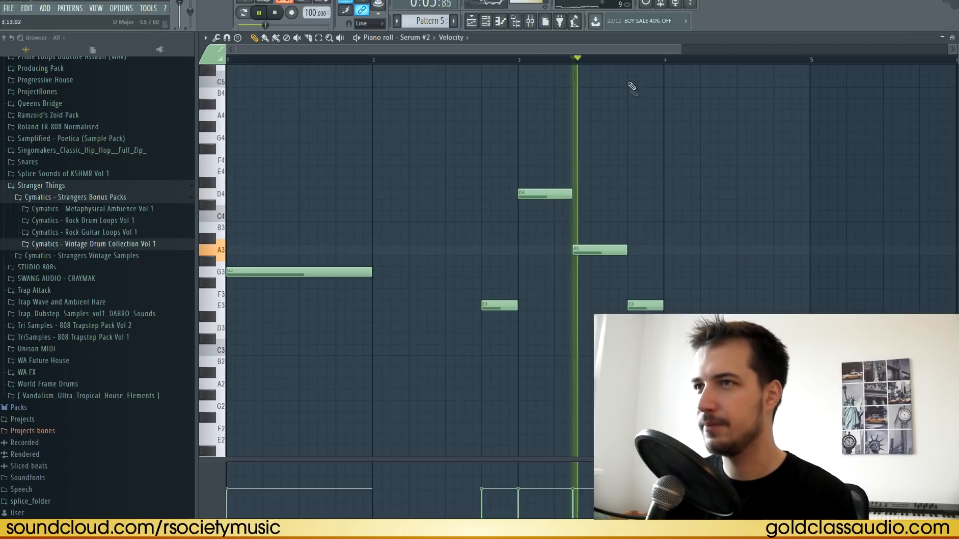
- Add a one-bar D3 note in bar 4 and repeat the four-bar lead melody from bar 5
scroll(623, 67, "down", 2)
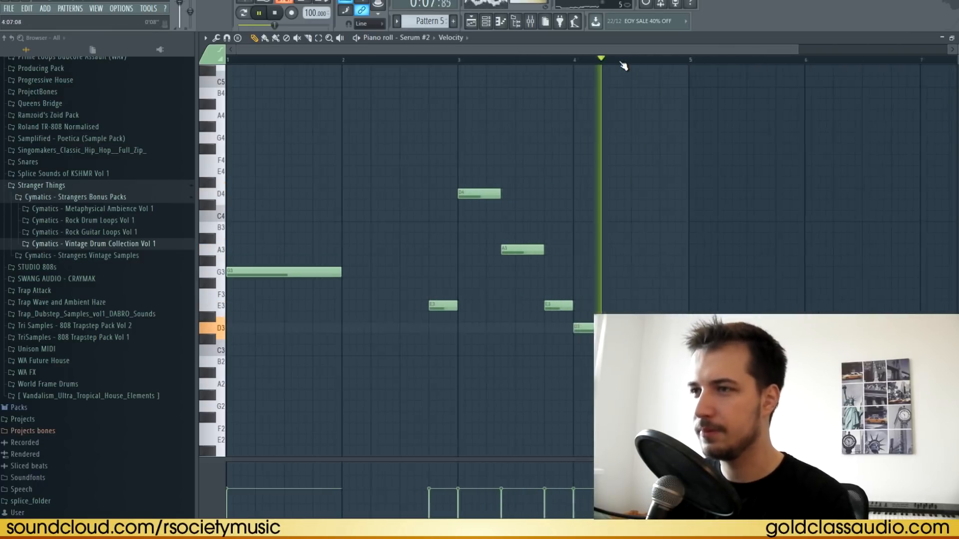
scroll(623, 65, "down", 1)
left_click_drag(753, 122, 258, 413)
key("ctrl+b")
- Vary bar 6 of the repeated melody with a three-beat G4 and a one-beat E4, play it back and return to the playlist
right_click(544, 107)
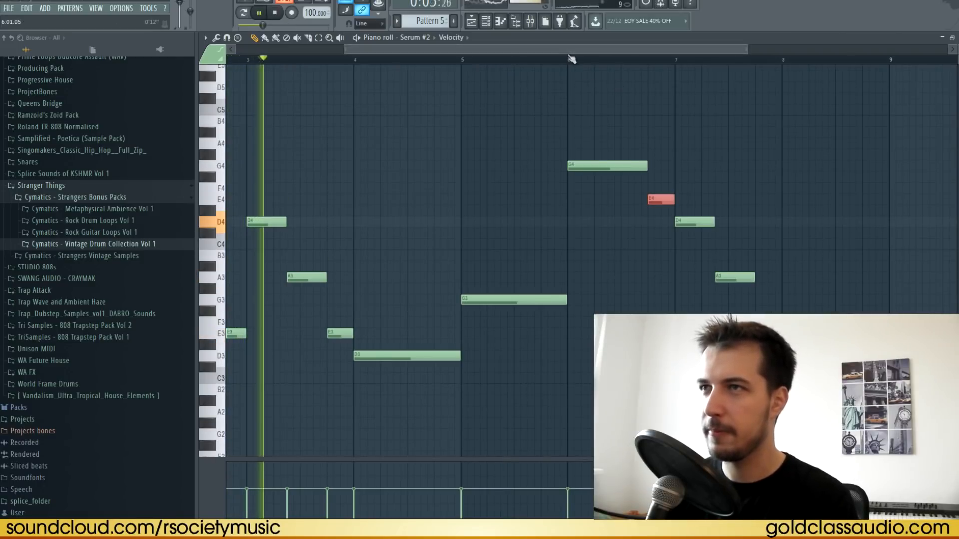
left_click(572, 58)
scroll(572, 60, "down", 2)
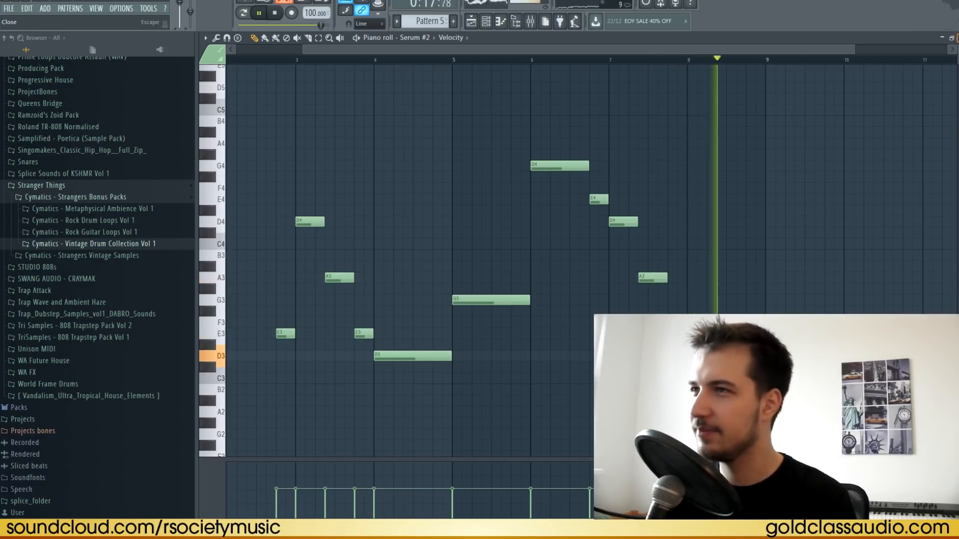
left_click(958, 38)
left_click(707, 263)
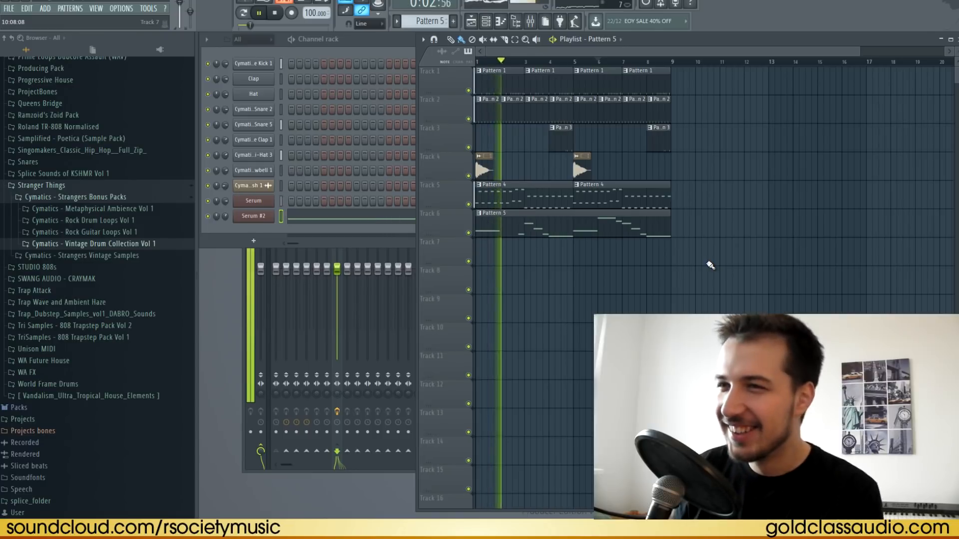
- Duplicate the whole eight-bar arrangement so that it repeats across bars 9 to 16 of the playlist
key("space")
left_click_drag(549, 64, 475, 64)
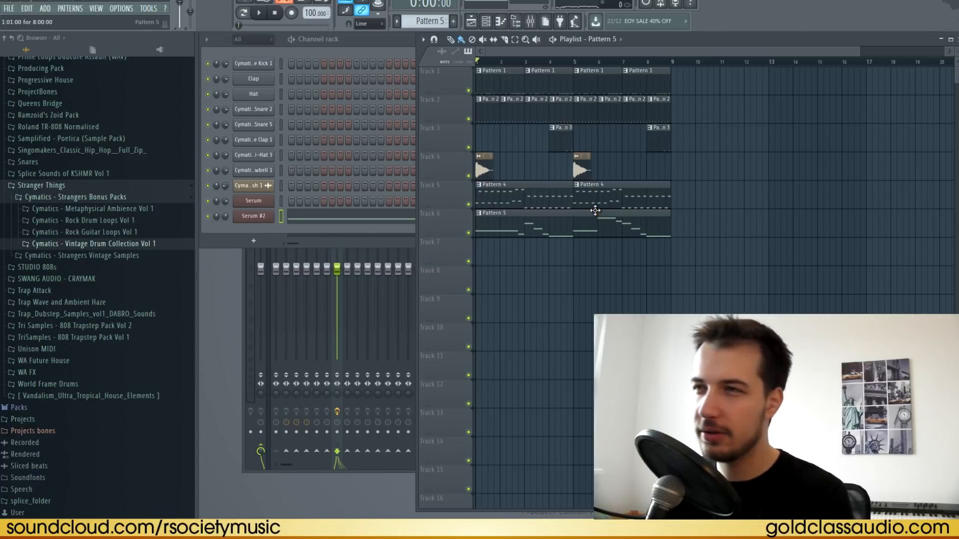
left_click(663, 169)
right_click(671, 168)
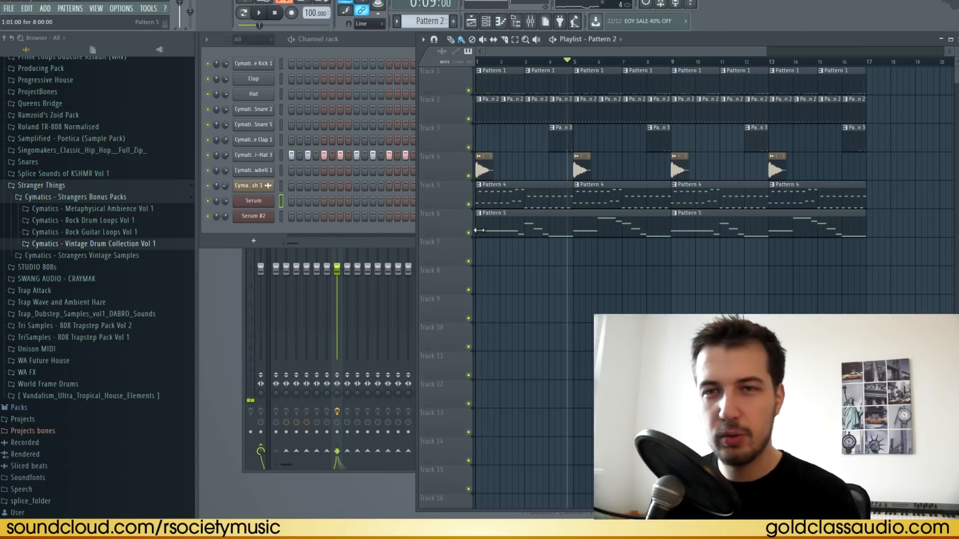
- Clone the Serum #2 channel and load the PLUCK - Nine preset in the copy
right_click(253, 216)
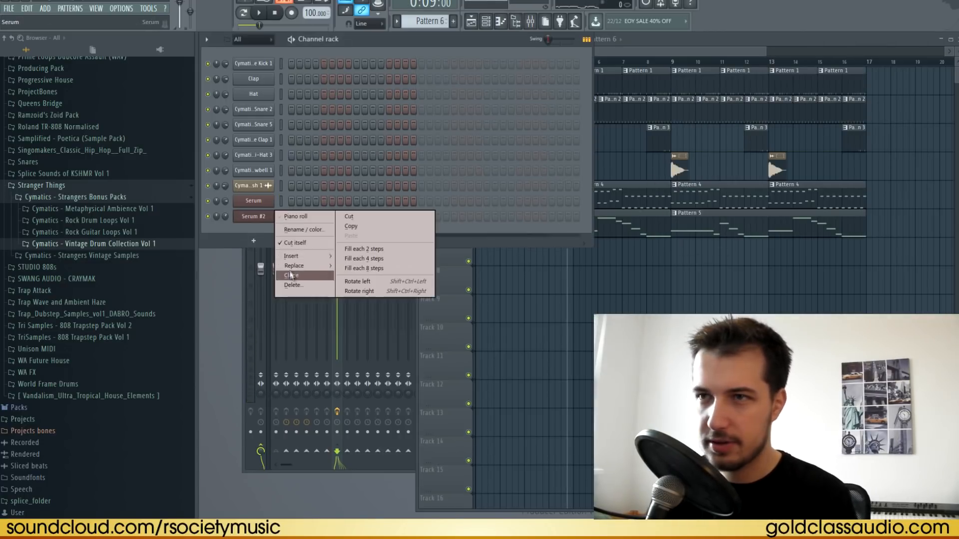
left_click(291, 276)
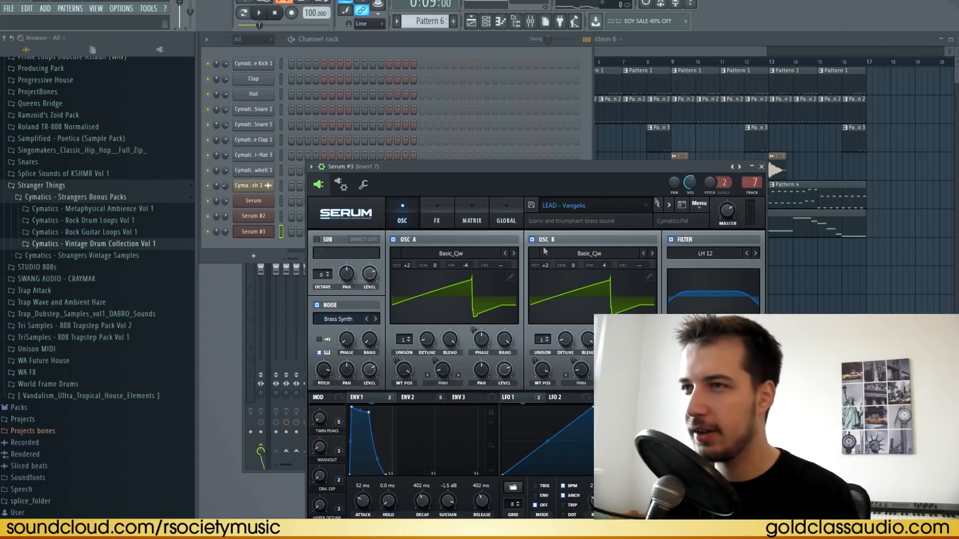
left_click(547, 205)
left_click(740, 258)
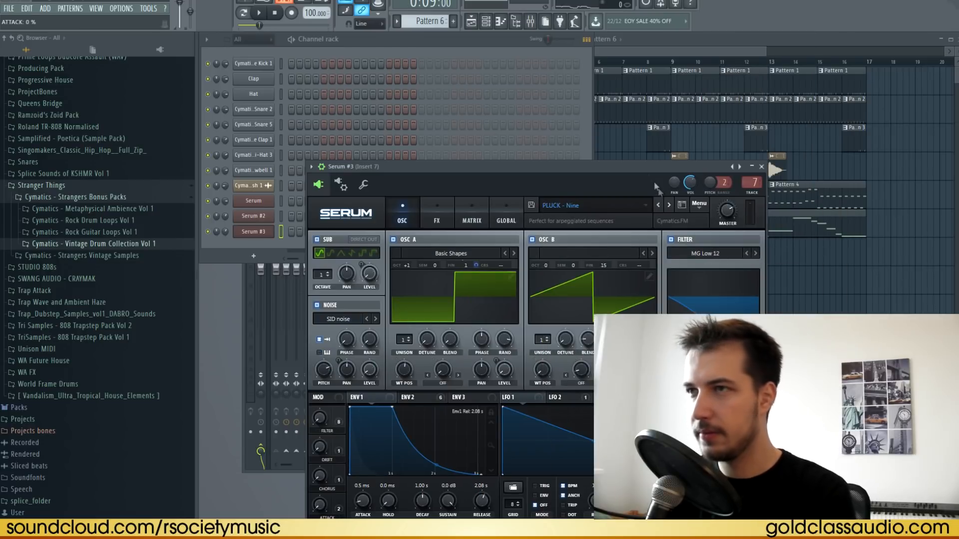
- Place a Pattern 6 clip on Track 7 at bar 9 and set playback to start there
left_click(672, 63)
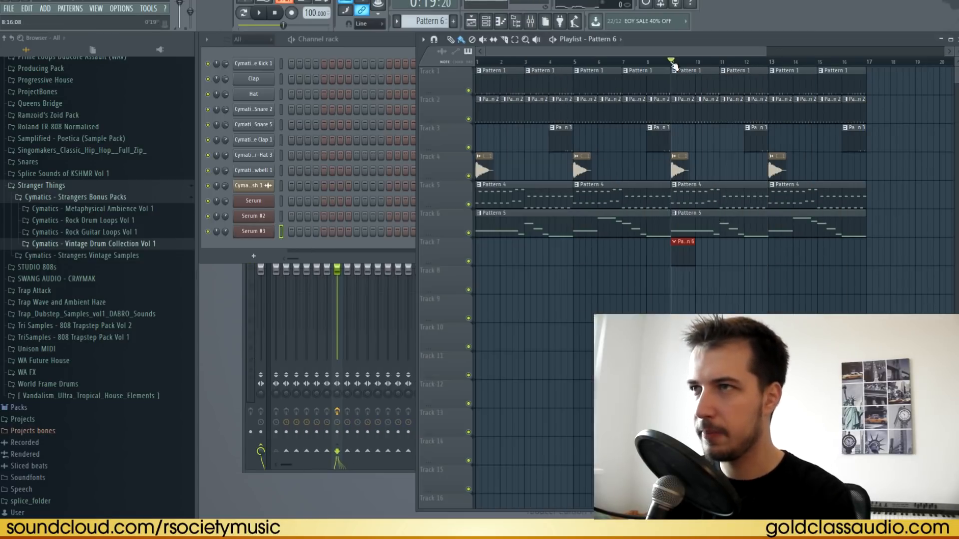
key("space")
key("space")
- Enter a figure of four sixteenth notes for Serum #3 on the first beat of bar 1: D6, C#6, D6, A5
right_click(257, 236)
left_click(272, 242)
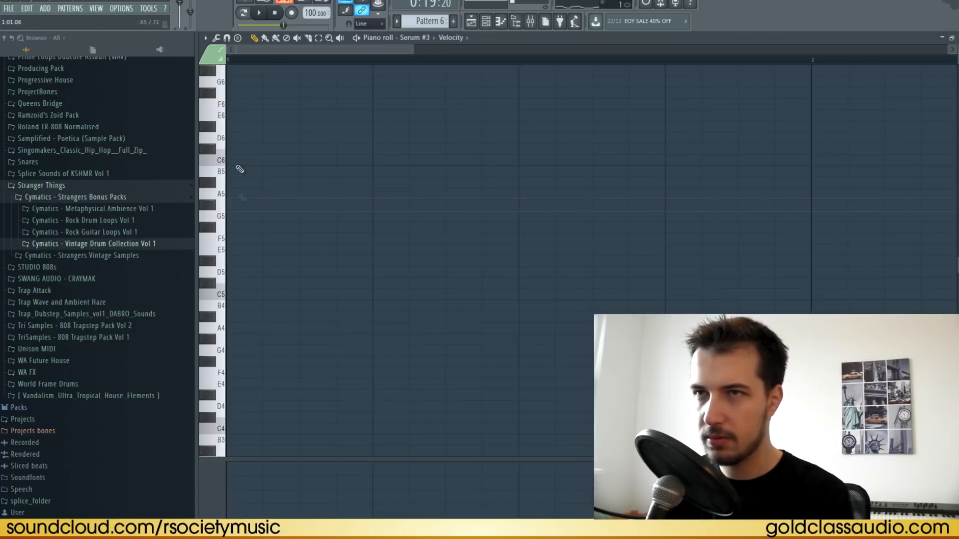
scroll(240, 169, "up", 3)
left_click(235, 181)
right_click(234, 181)
left_click_drag(232, 204, 229, 238)
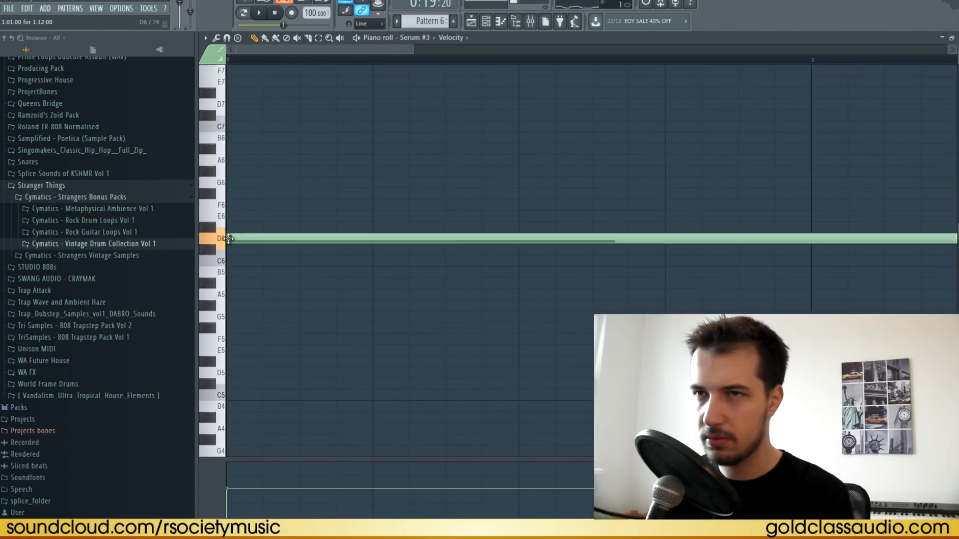
scroll(230, 238, "down", 3)
left_click_drag(644, 238, 215, 233)
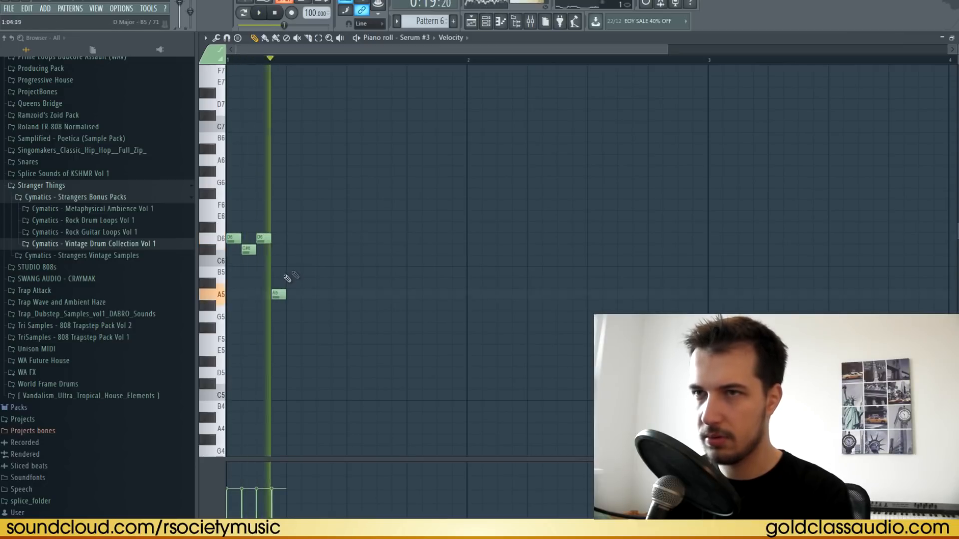
key("space")
- Repeat the four-note figure to fill bar 1, raise all its notes by an octave and play the pattern
key("ctrl+b")
key("ctrl+b")
key("ctrl+b")
left_click(432, 204, "ctrl")
key("ctrl+Up")
key("space")
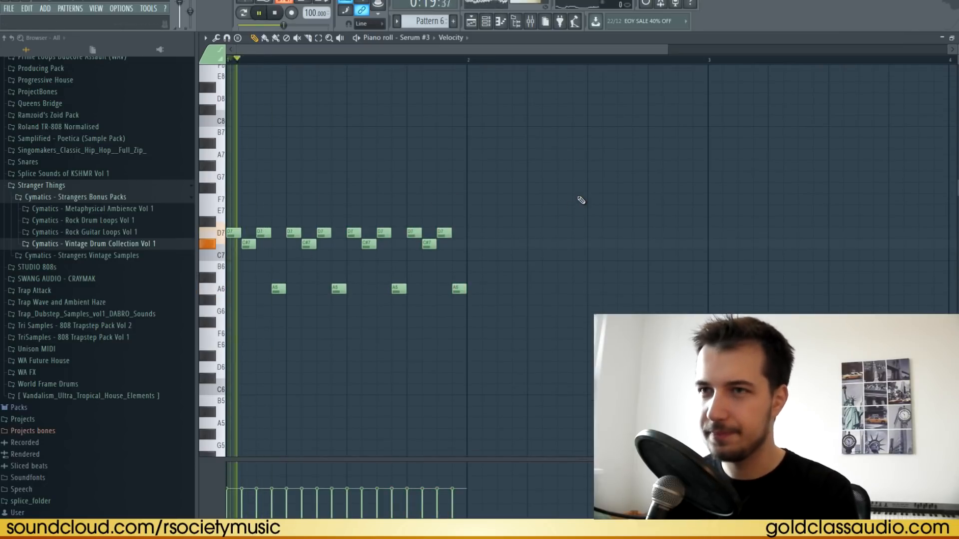
- Duplicate the full bar of arpeggio notes into bar 2 and audition it
left_click_drag(568, 206, 94, 398)
key("ctrl+b")
scroll(504, 72, "down", 3)
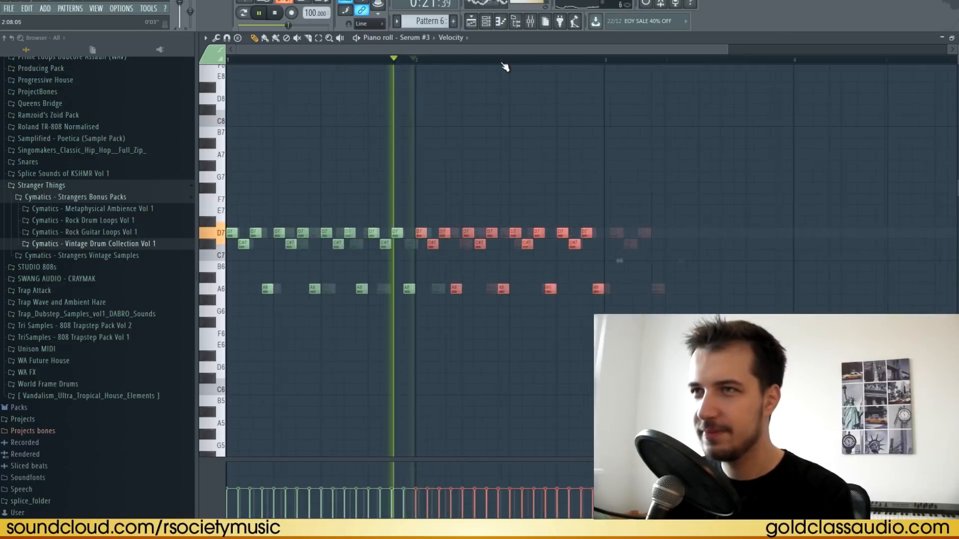
left_click(554, 132, "ctrl")
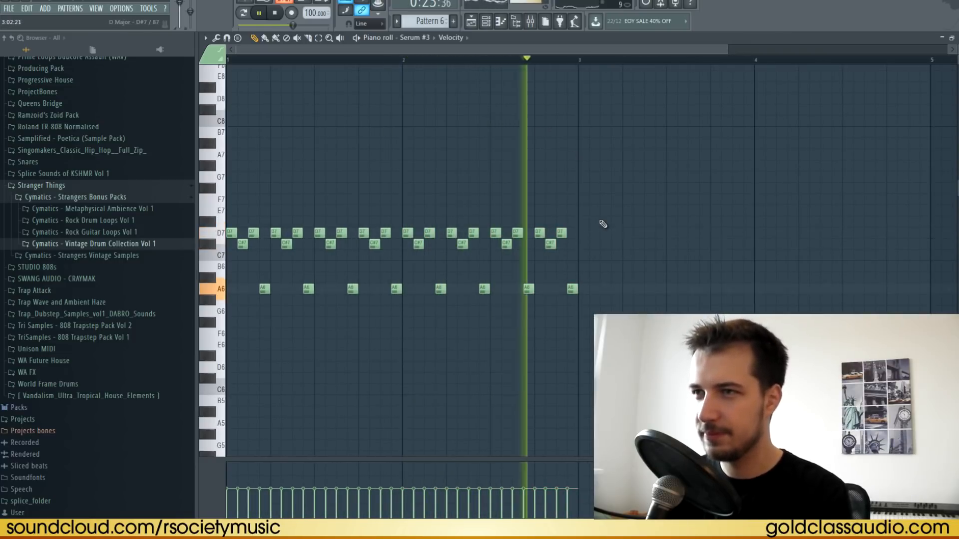
key("space")
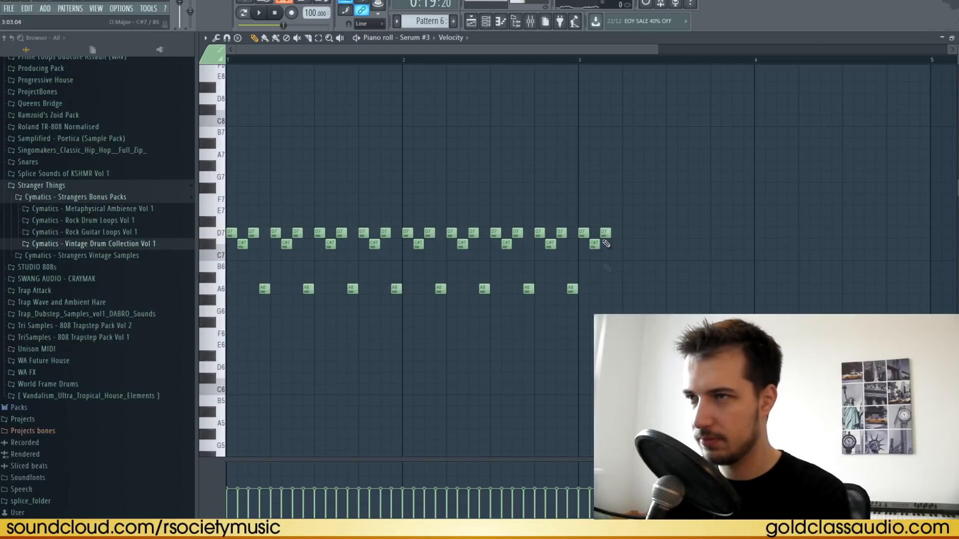
- Fill bars 3 and 4 with a repeated sixteenth-note figure of D7, C#7, D7 and G6
left_click_drag(652, 206, 580, 353)
key("ctrl+b")
key("ctrl+b")
key("ctrl+b")
key("ctrl+b")
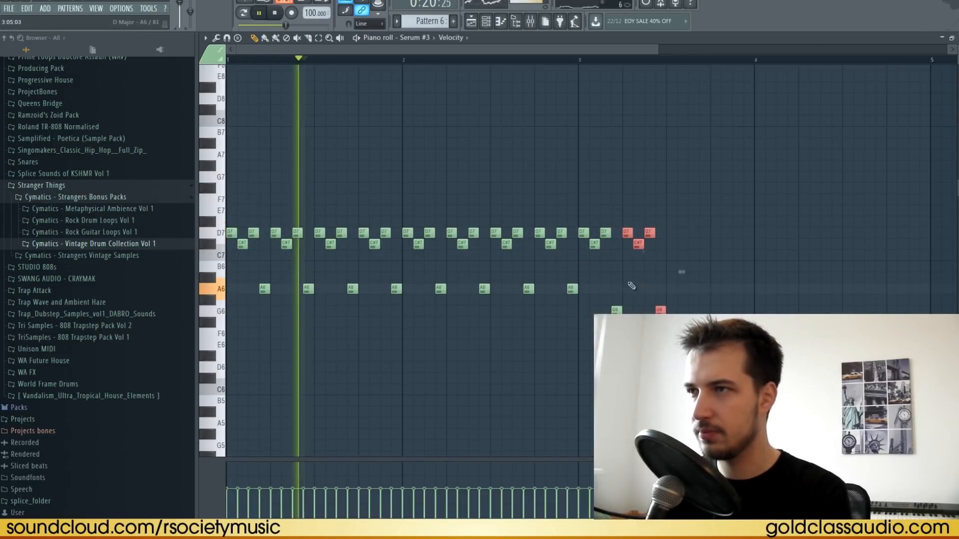
key("ctrl+b")
key("ctrl+b")
key("ctrl+b")
key("ctrl+d")
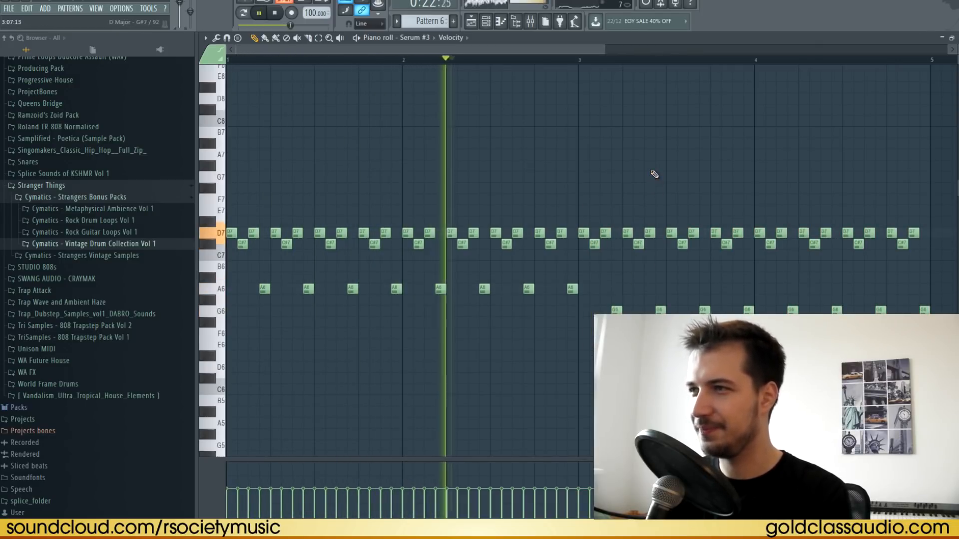
scroll(654, 174, "down", 2)
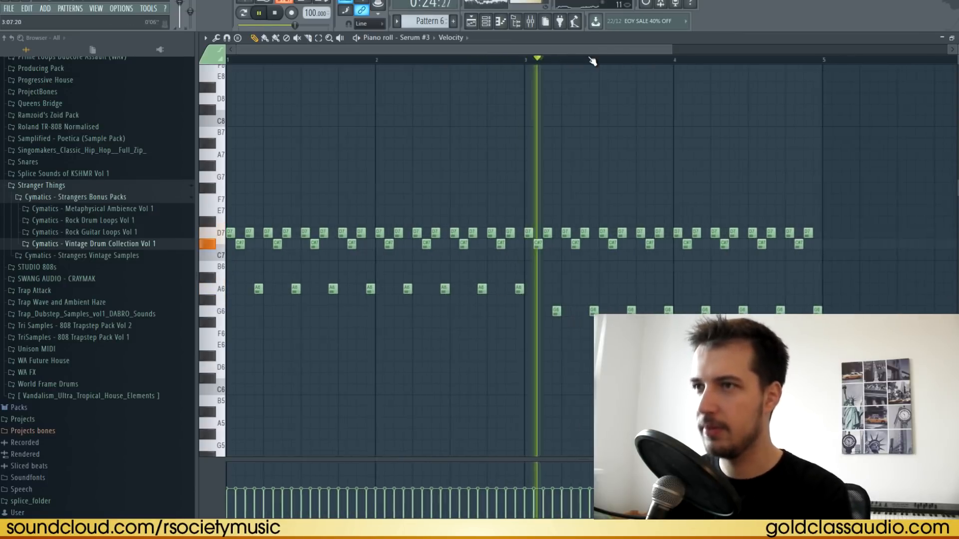
- Lower the G6 notes in bars 3 and 4 to F#6 and audition the pattern from bar 3
key("space")
left_click_drag(856, 310, 534, 346)
left_click(528, 61)
key("space")
scroll(557, 294, "down", 3)
key("Down")
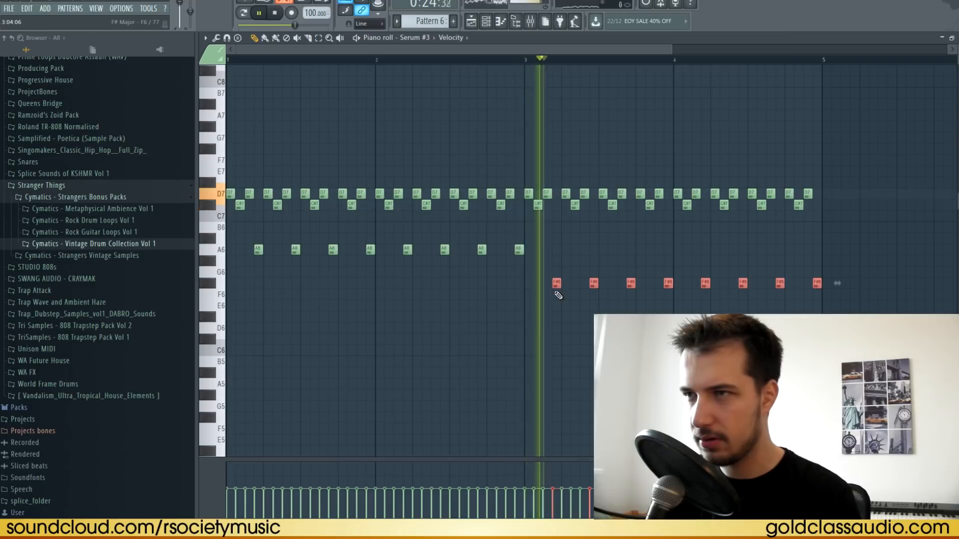
left_click(564, 253, "ctrl")
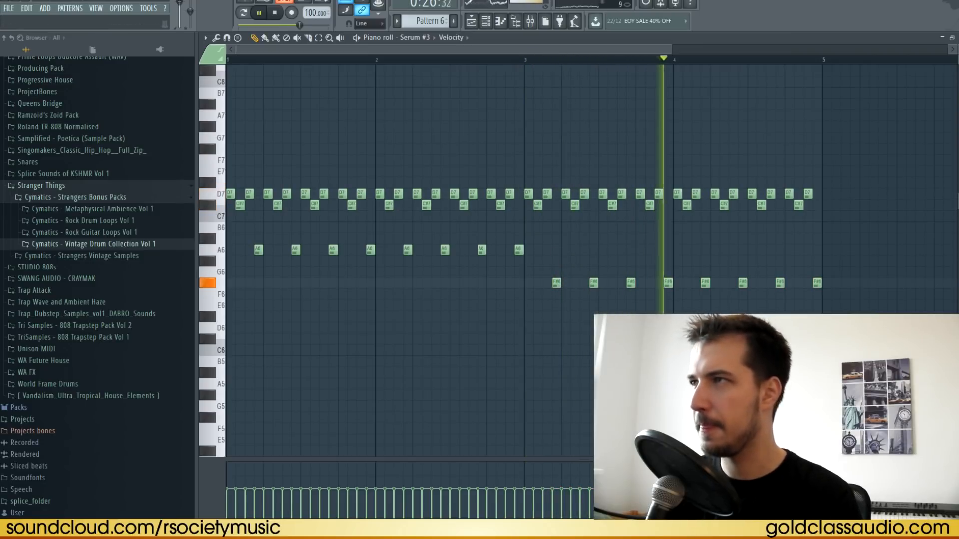
key("space")
- Switch Serum #3 to the next preset and lower the F#6 notes in bar 4 of its pattern
key("F7")
left_click(266, 231)
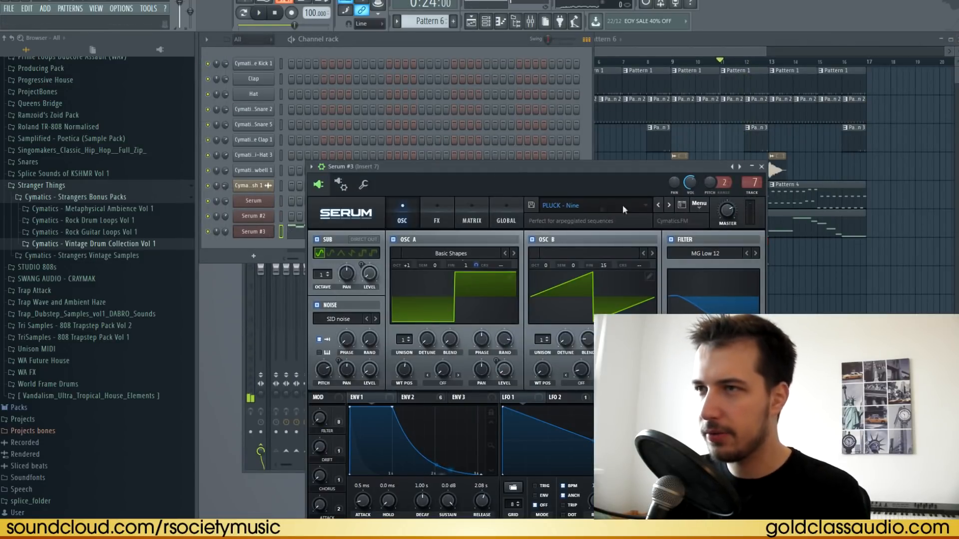
left_click(668, 206)
left_click(259, 13)
key("F7")
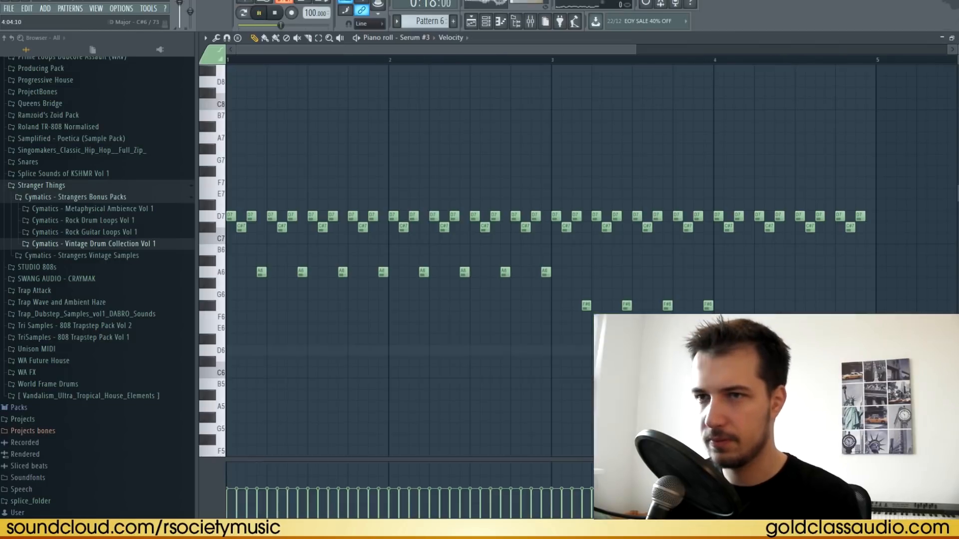
- Repeat Pattern 6 at bar 13 on Track 7, remove the stray clip from Track 9 and play the section
key("F7")
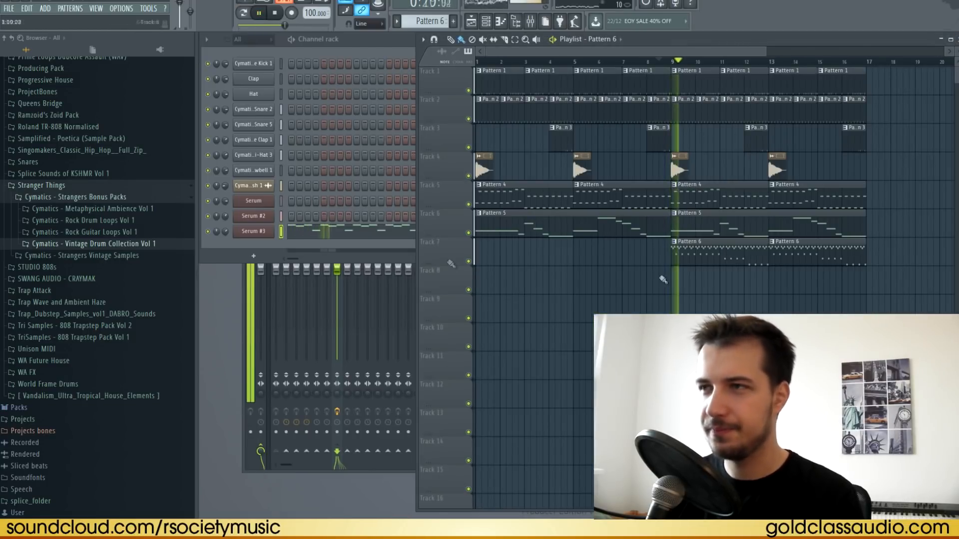
right_click(791, 309)
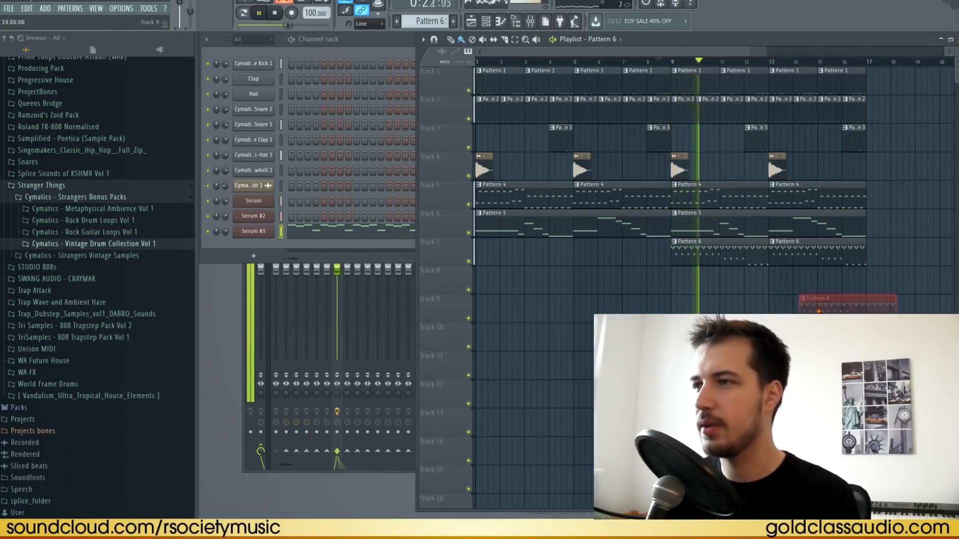
scroll(720, 50, "down", 2)
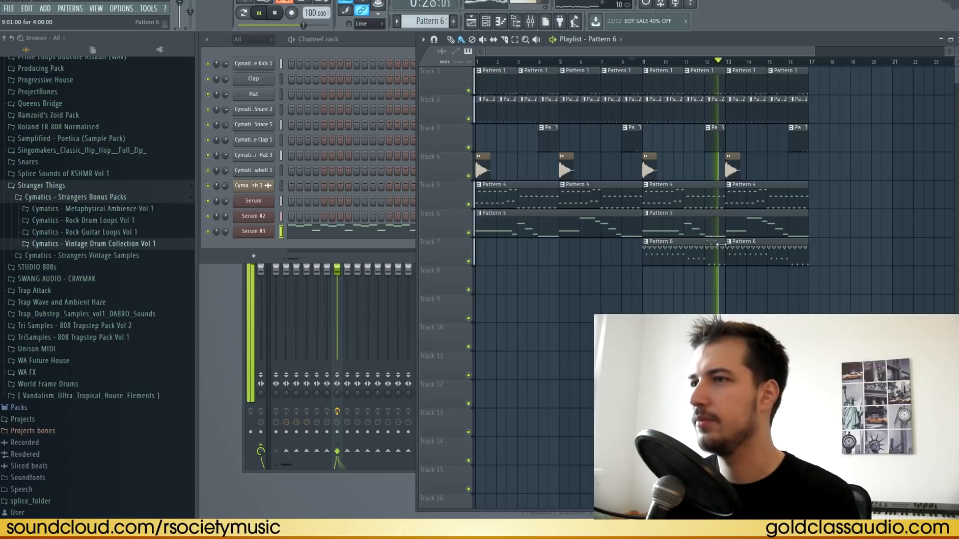
key("space")
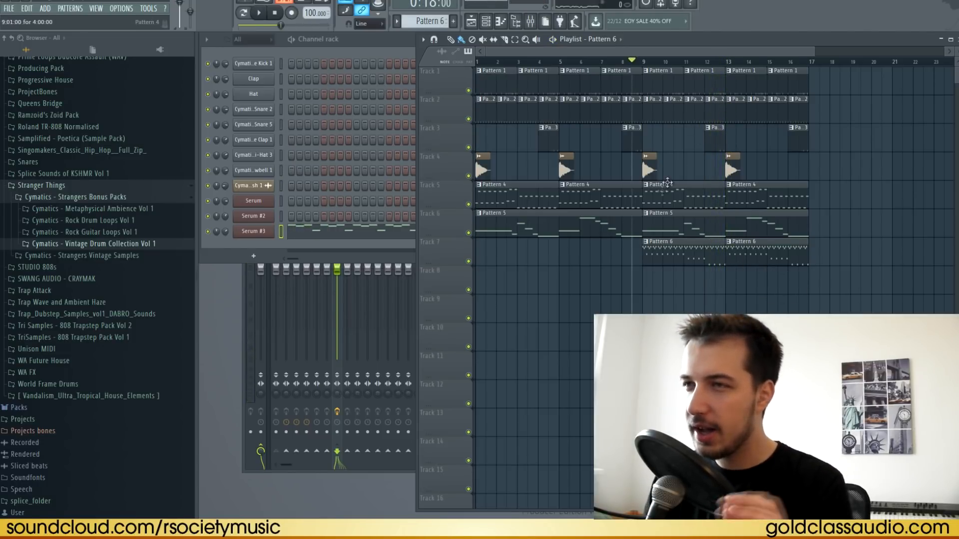
- Add a Nexus instrument, load its ST 70's Strings preset from XP House Vol 3 and set its mixer track
left_click(49, 9)
mouse_move(52, 20)
left_click(189, 77)
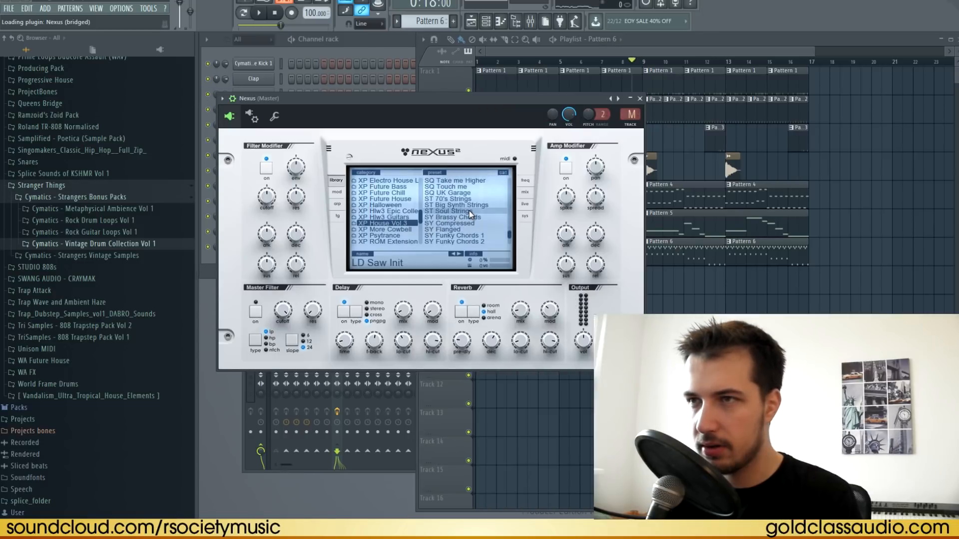
left_click(470, 199)
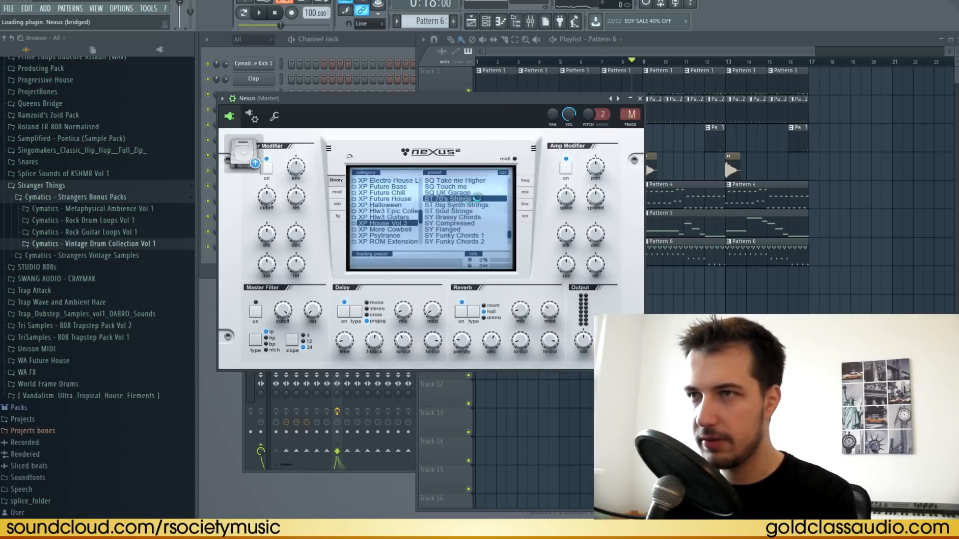
left_click_drag(632, 117, 632, 112)
left_click(640, 99)
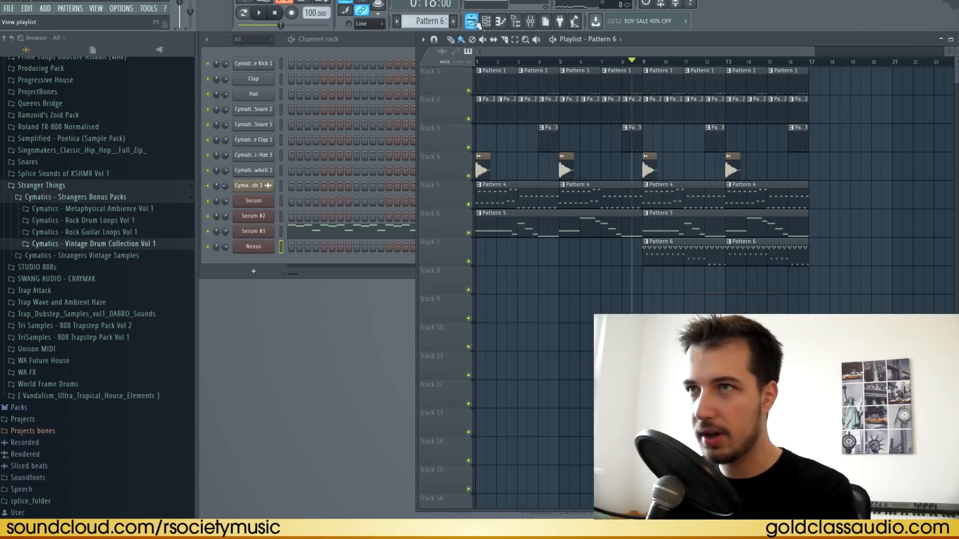
- Enter a four-bar G7 note for Nexus in Pattern 7 and play it back with the arrangement
left_click_drag(316, 182, 812, 114)
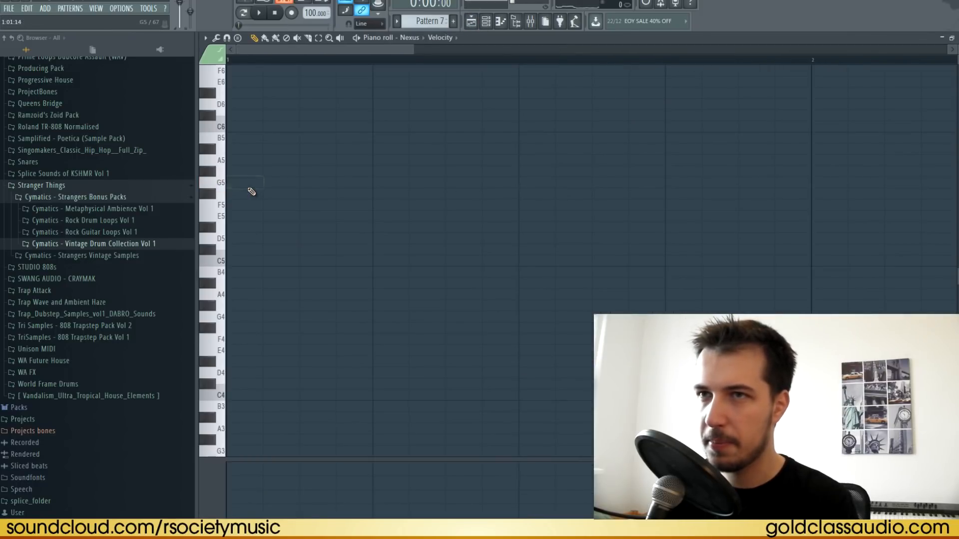
scroll(248, 188, "up", 2)
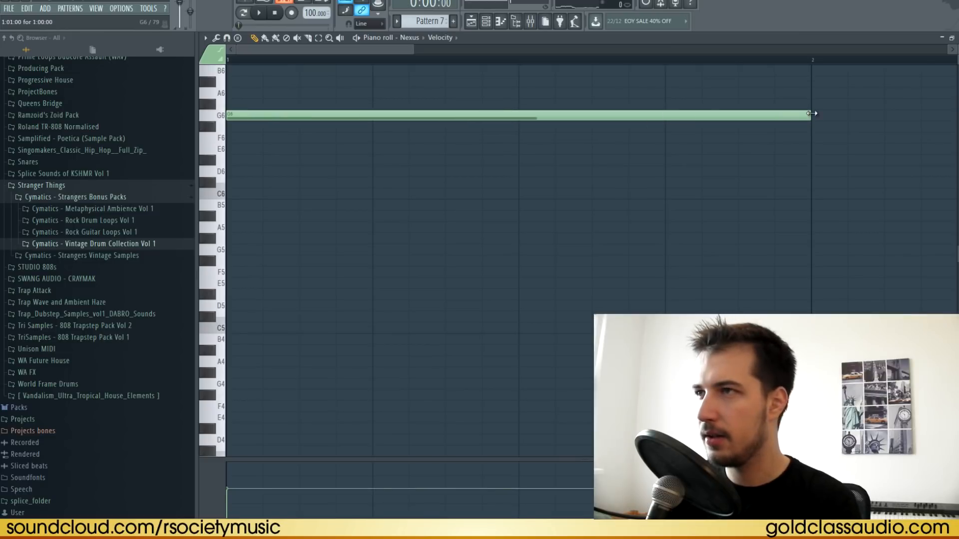
scroll(843, 238, "up", 4)
key("space")
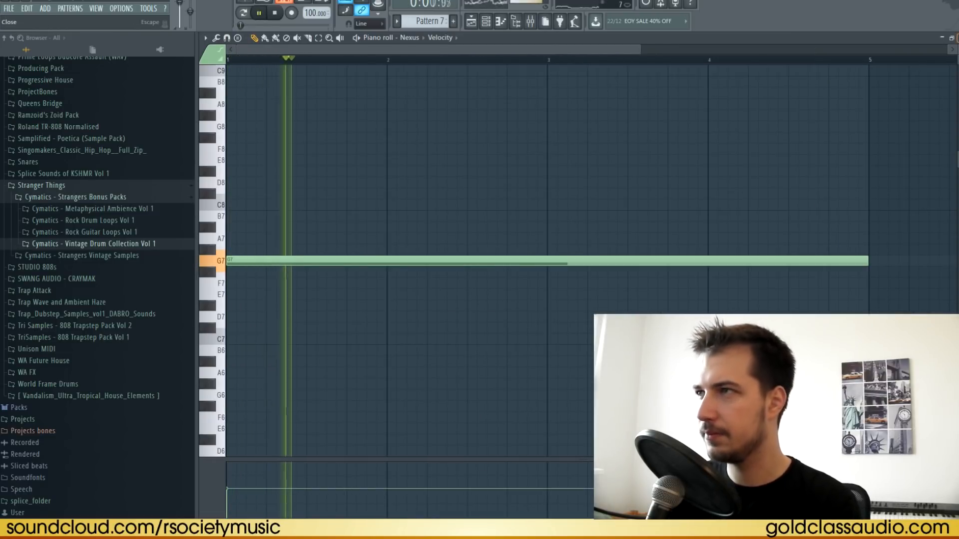
left_click(958, 38)
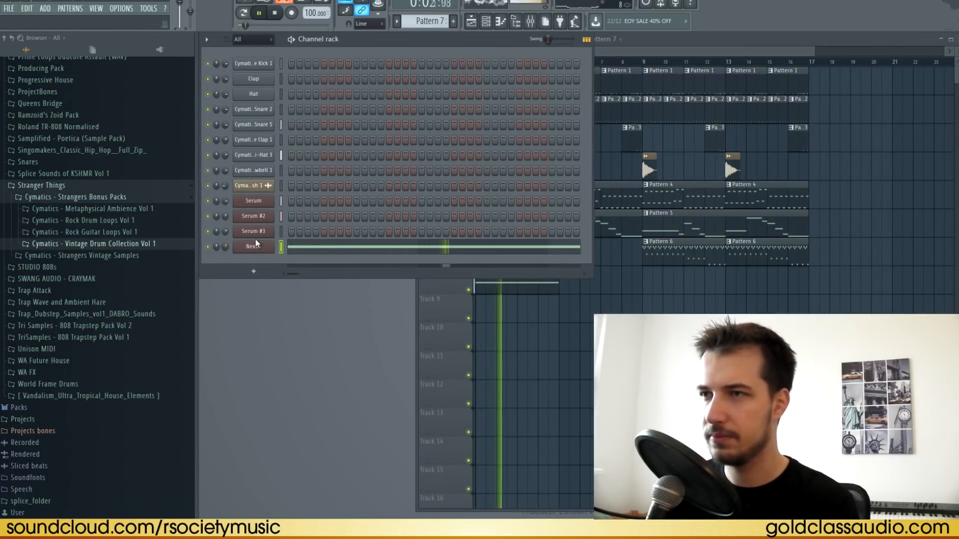
- Stop playback, reopen the Nexus notes of Pattern 7 and shorten the A6 note to one and a half bars
right_click(529, 352)
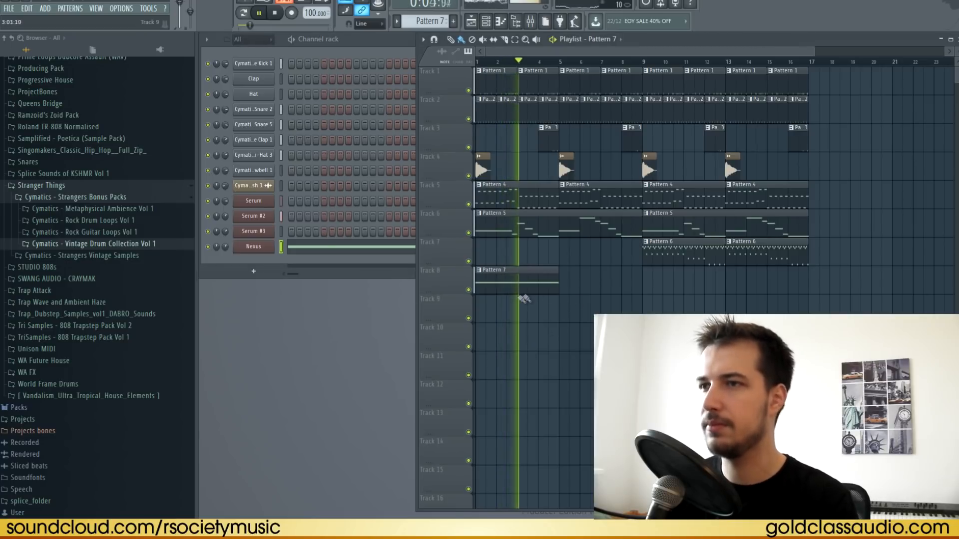
key("space")
left_click(331, 247)
key("F7")
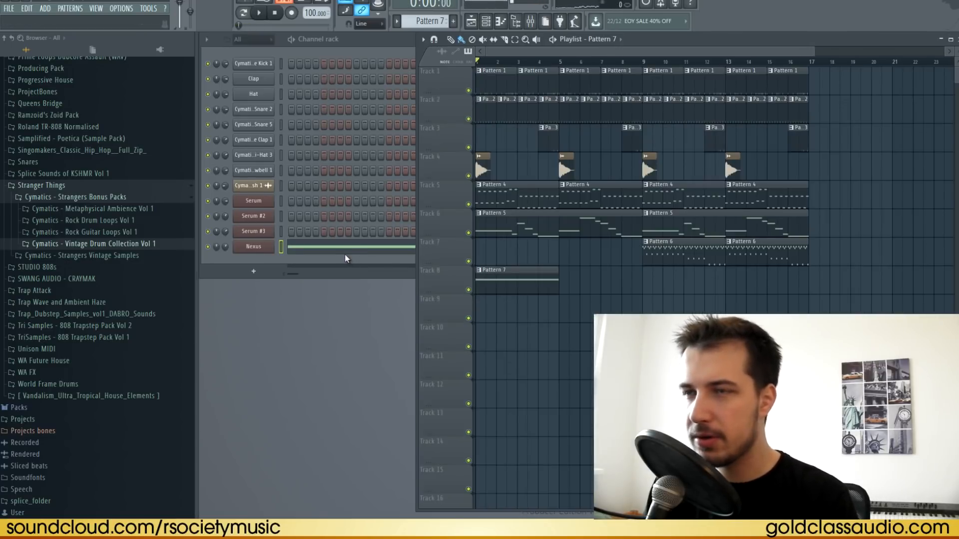
left_click(348, 252)
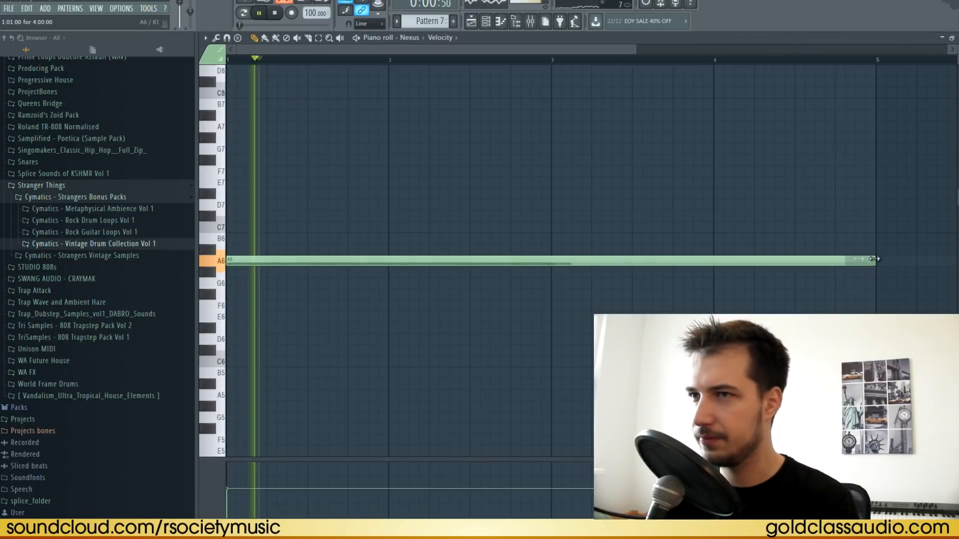
left_click_drag(873, 261, 469, 263)
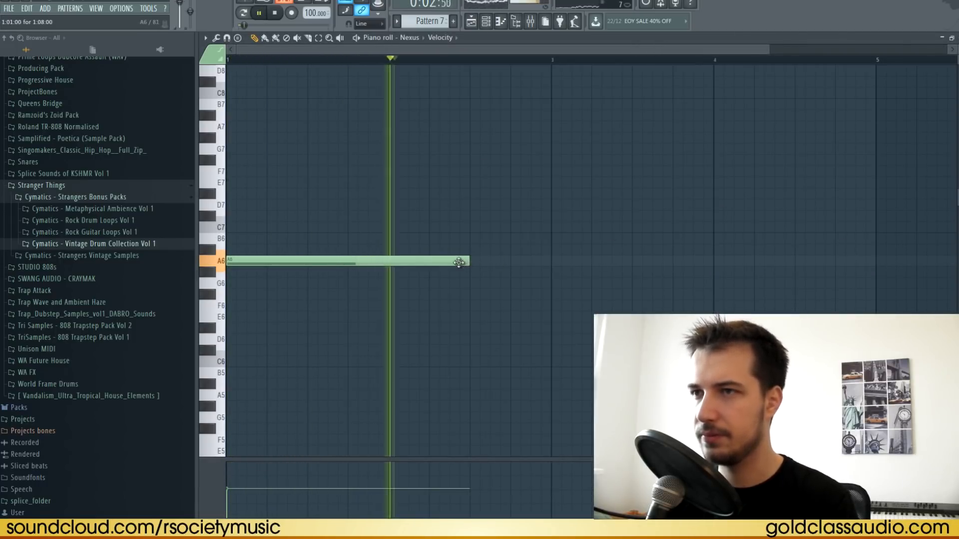
- Add a half-bar B6 note and a two-bar F#6 note after the A6 note in Pattern 7 to complete four bars
key("space")
left_click(472, 239)
left_click_drag(719, 241, 551, 240)
left_click(557, 295)
key("space")
left_click_drag(630, 295, 875, 295)
key("Escape")
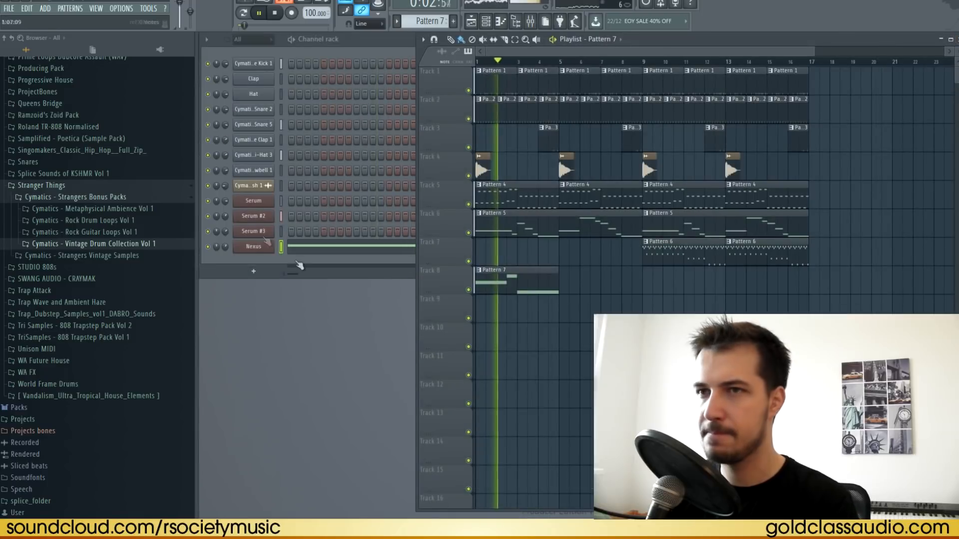
- Repeat Pattern 7 at bars 5, 9 and 13 on Track 8 and stop playback
left_click_drag(594, 285, 779, 282)
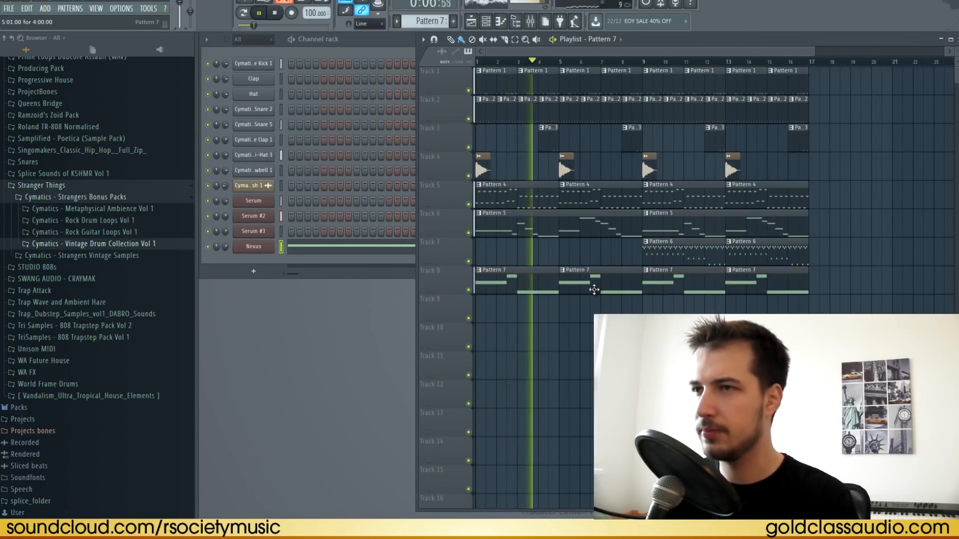
key("space")
- Load the PD Solina preset from XP House Vol 3 in Nexus and keep Pattern 7 only from bar 9 on Track 8
left_click(252, 248)
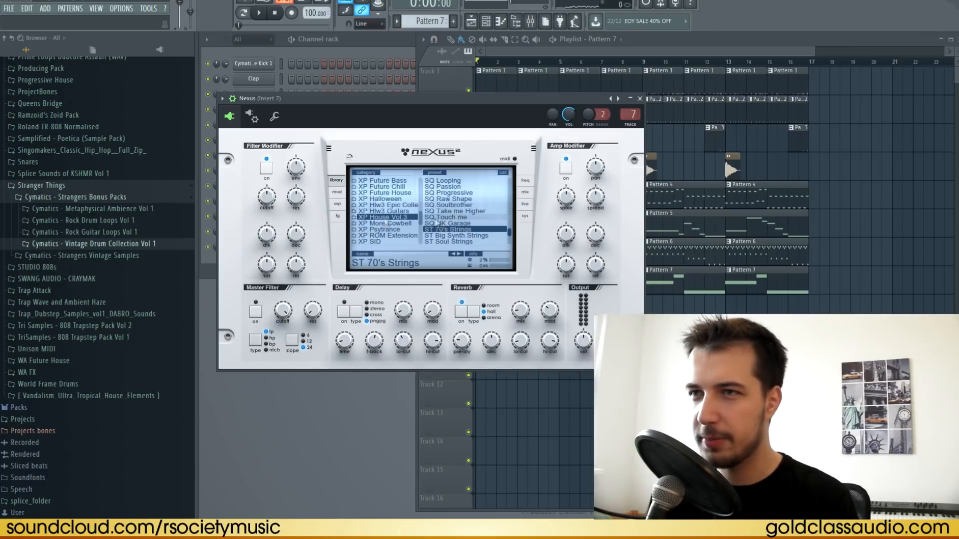
scroll(444, 219, "down", 2)
scroll(479, 215, "up", 4)
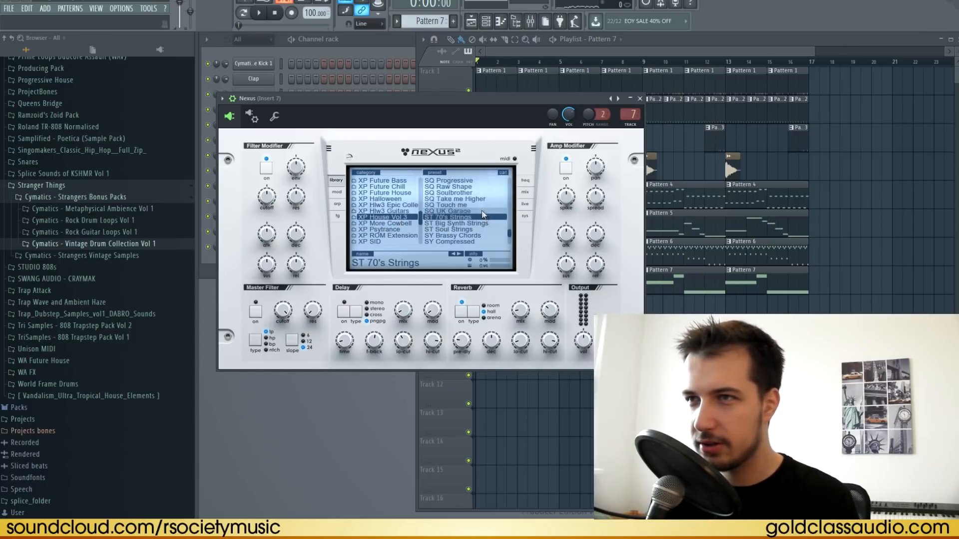
scroll(444, 219, "up", 5)
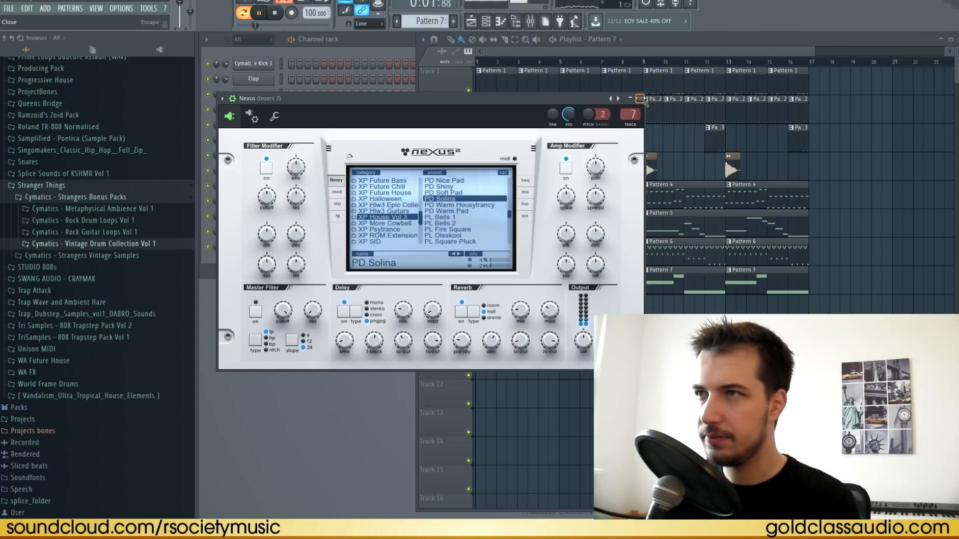
left_click(640, 99)
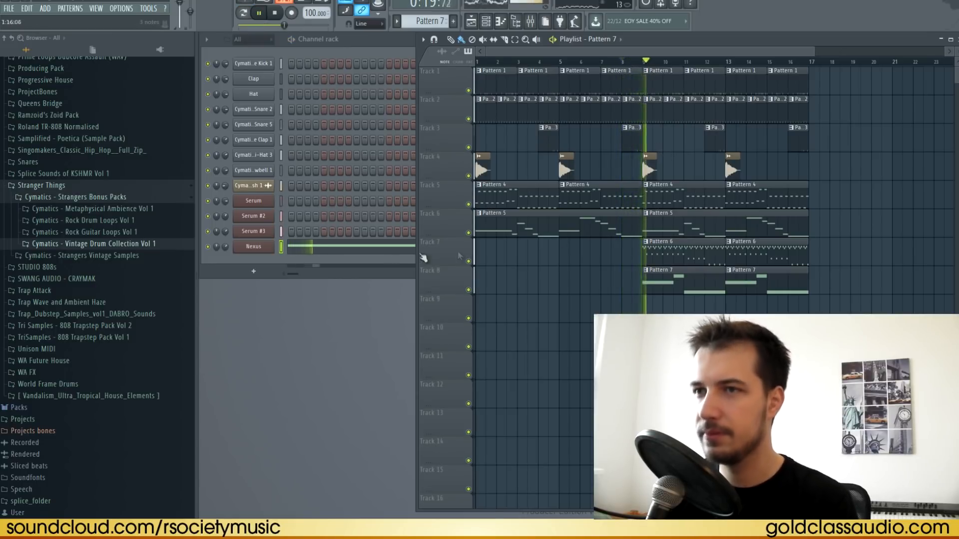
- Listen to the Nexus part within the arrangement from bar 9 and stop playback
left_click(226, 248)
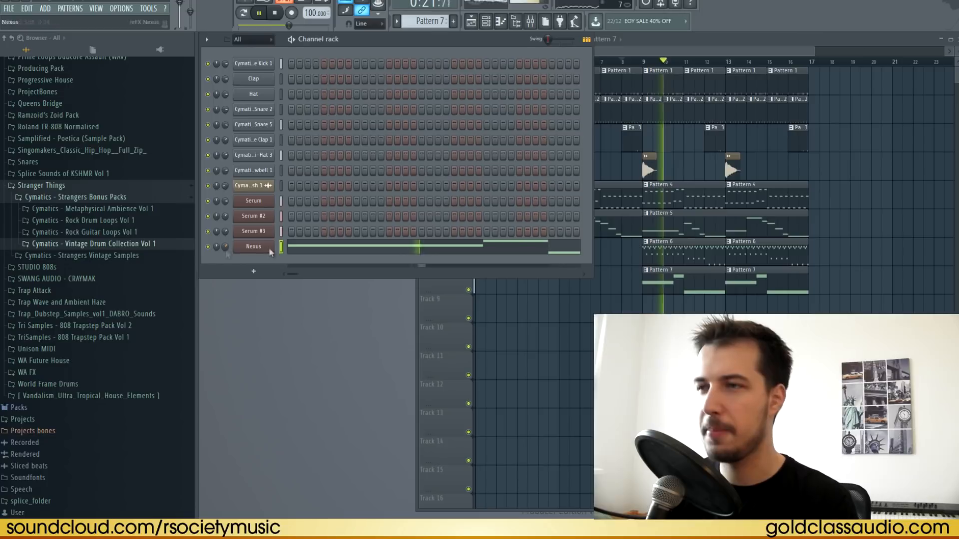
left_click(785, 315)
right_click(785, 315)
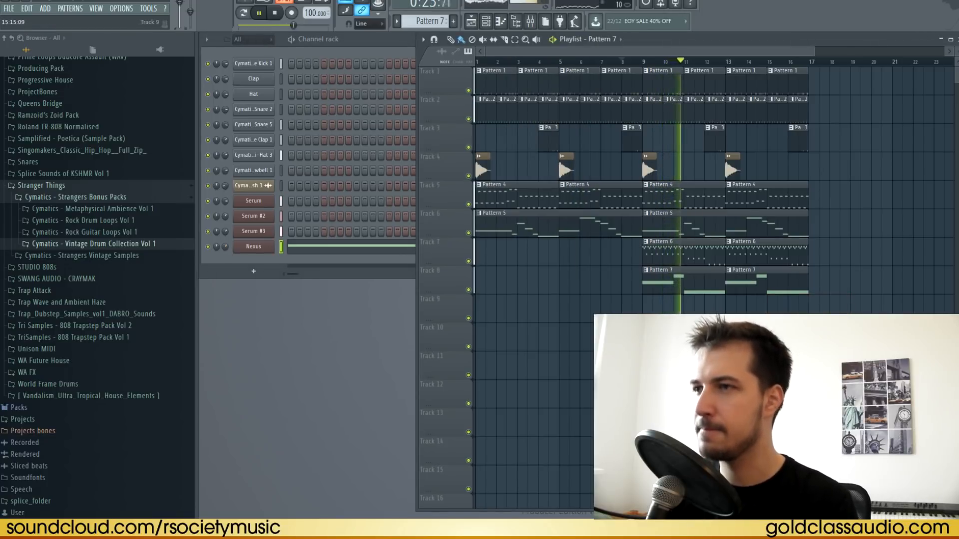
key("space")
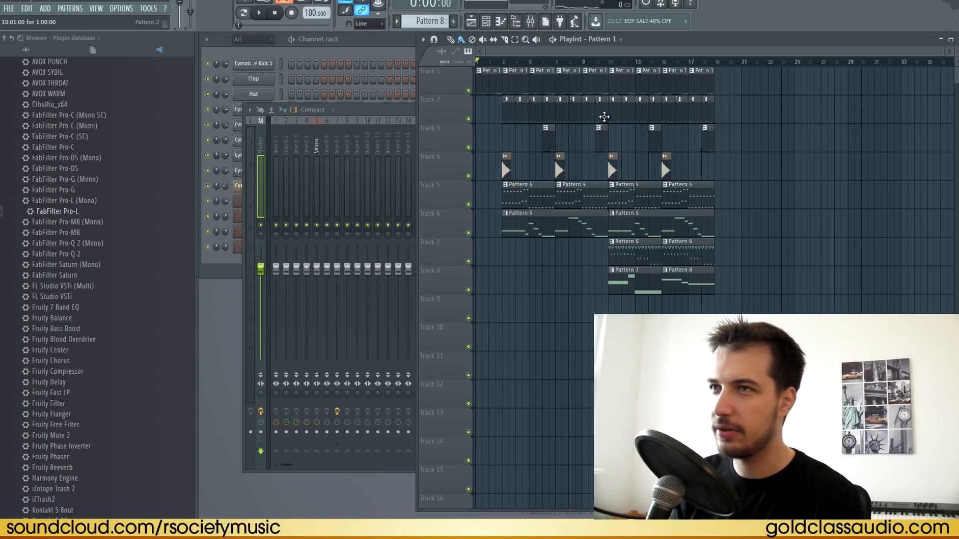
- Play the extended arrangement from the start, close the mixer and review the channel steps and playlist clips
key("space")
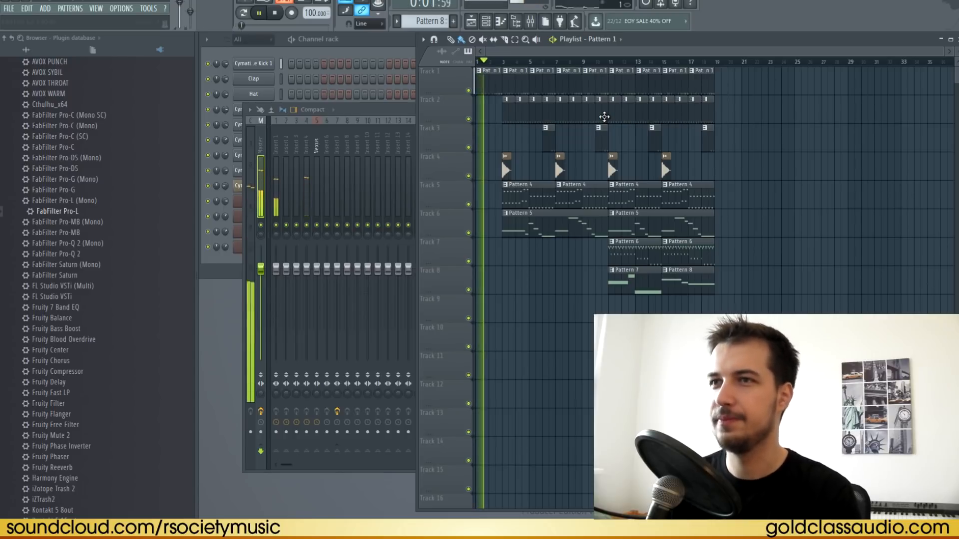
left_click(400, 108)
left_click(950, 109)
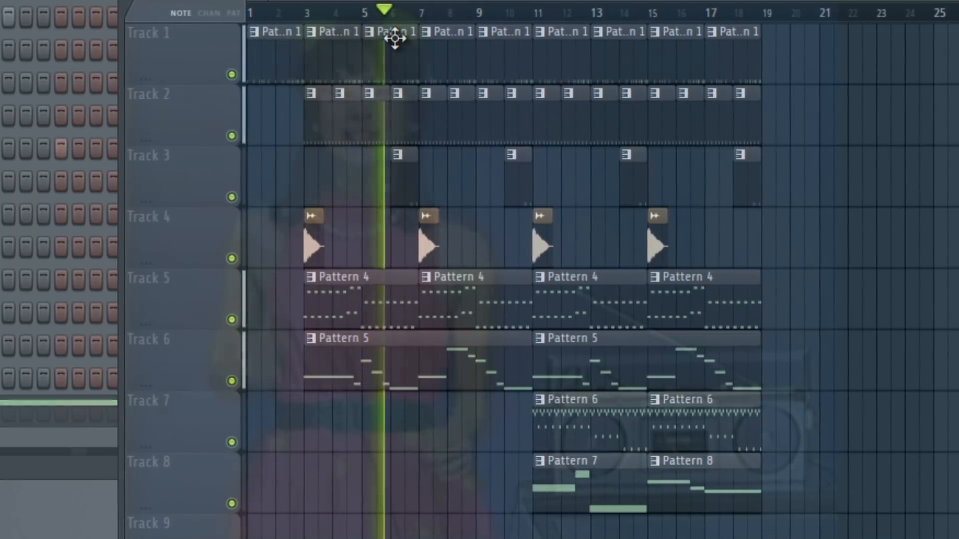
key("F6")
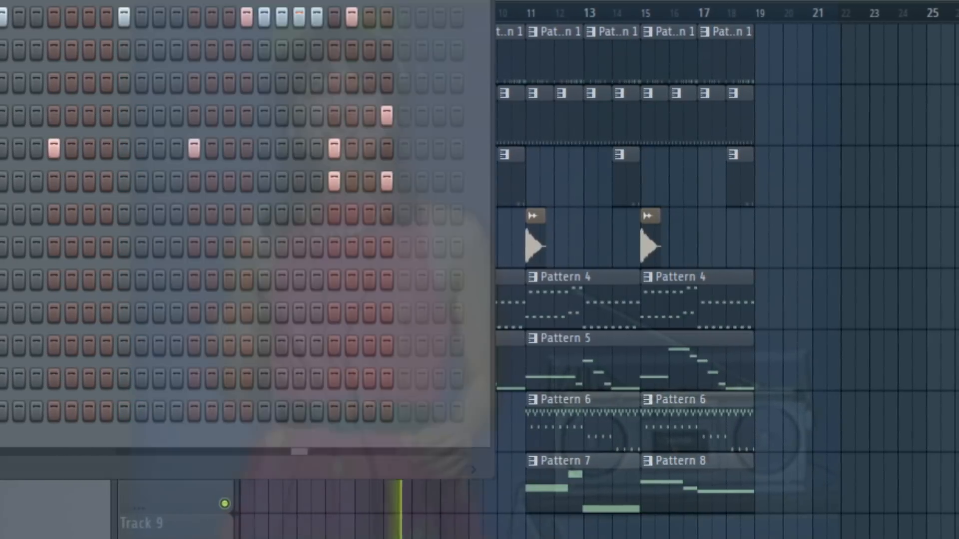
key("F5")
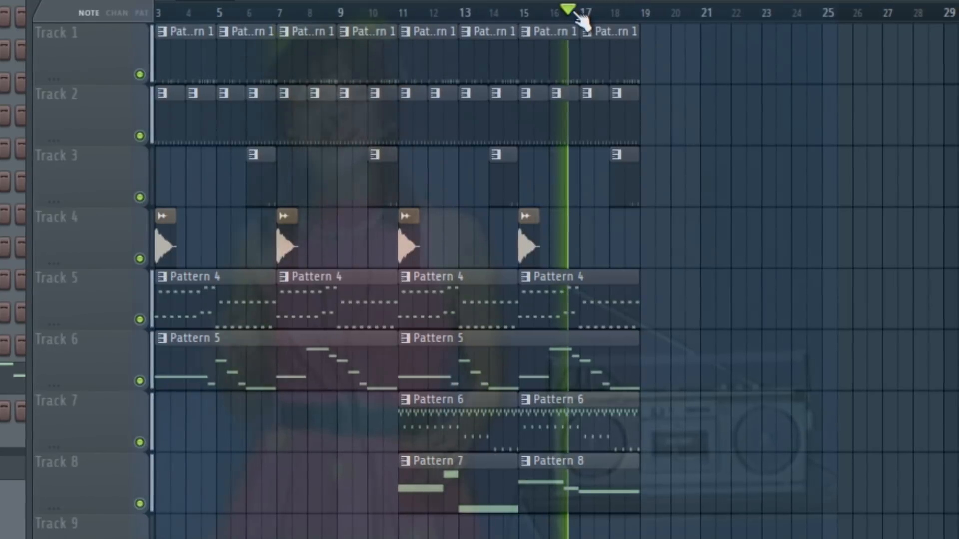
- Duplicate all clips of bars 11 to 18 so that they repeat from bar 19, and clear the selection
left_click_drag(705, 538, 398, 55)
key("ctrl+b")
key("ctrl+d")
- Remove both Pattern 6 clips from Track 7 and the Pattern 5 clip from Track 6 in bars 19 to 26
right_click(679, 420)
right_click(794, 423)
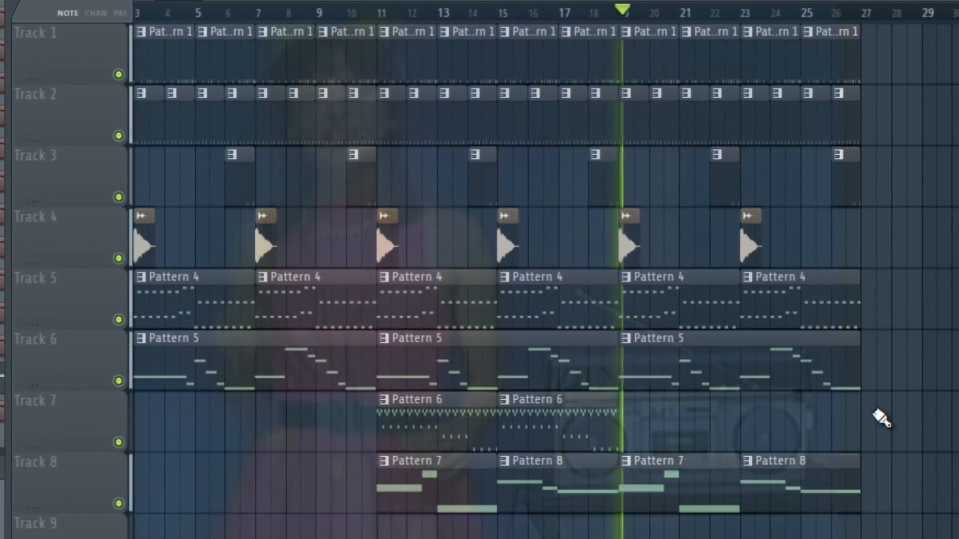
right_click(731, 379)
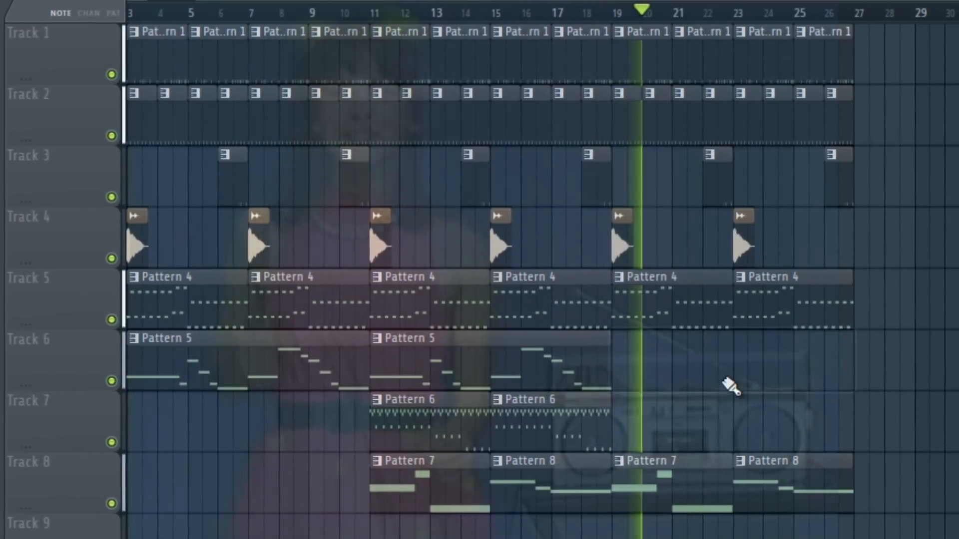